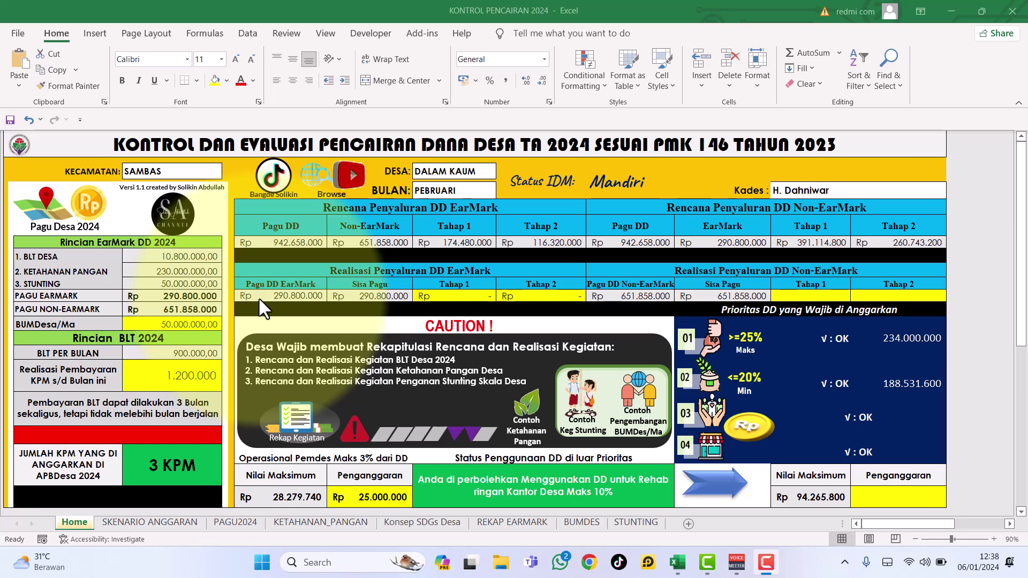
Review the Kecamatan, Desa, Bulan and Kades identity fields at the head of the dashboard
{"action": "left_click", "coordinate": [184, 171]}
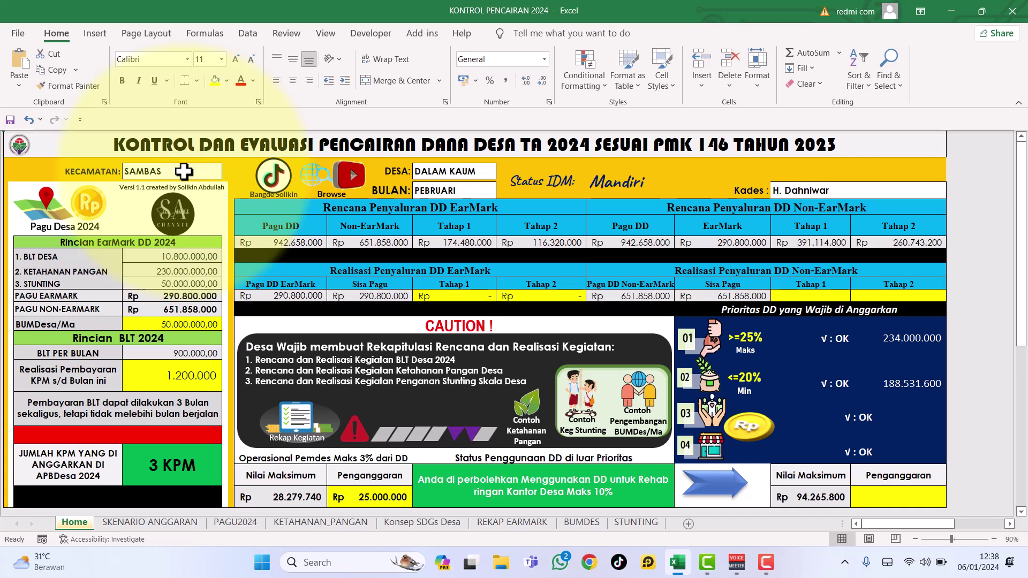
{"action": "left_click", "coordinate": [184, 171]}
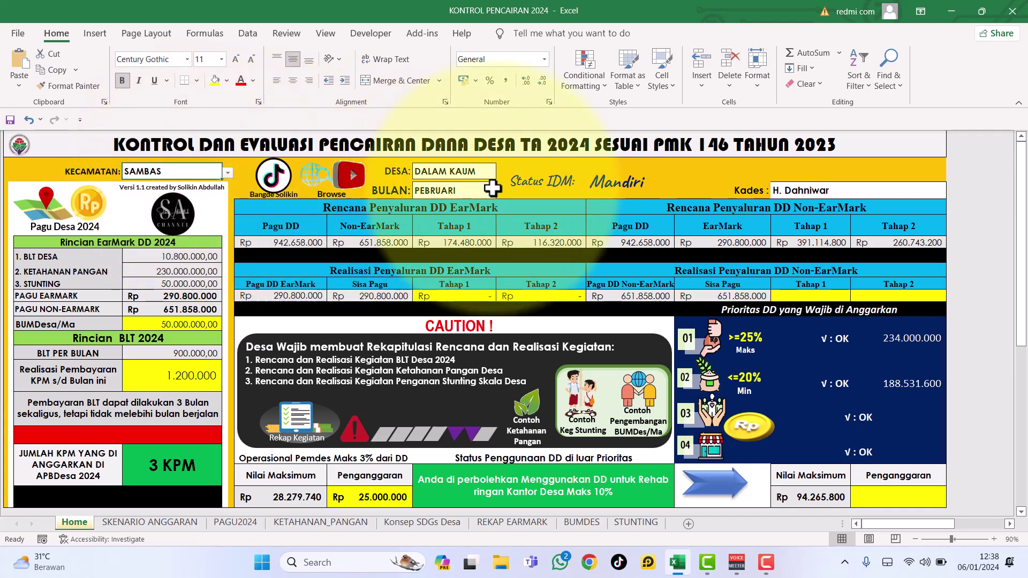
{"action": "left_click", "coordinate": [454, 172]}
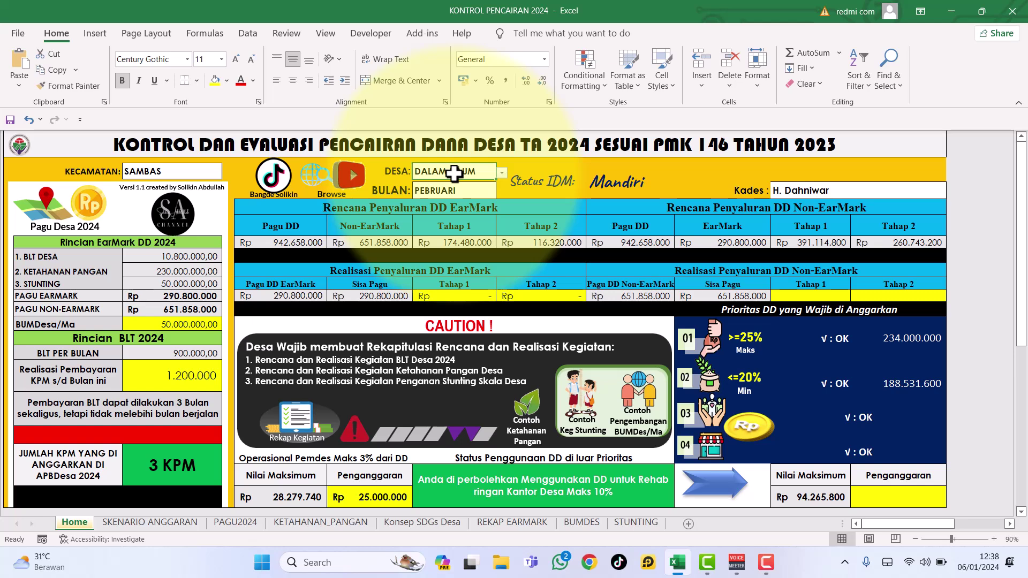
{"action": "left_click", "coordinate": [441, 190]}
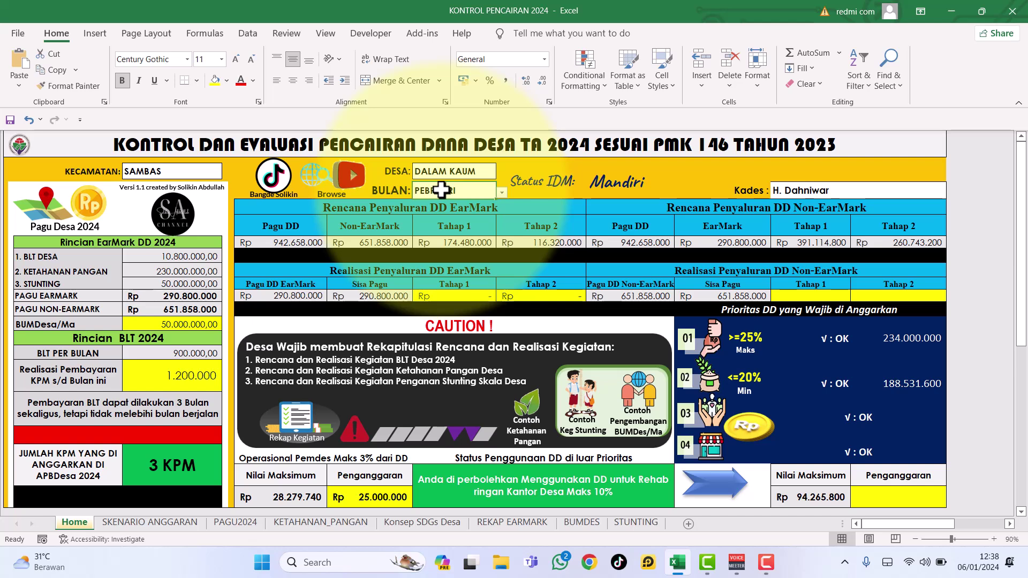
{"action": "left_click", "coordinate": [818, 190]}
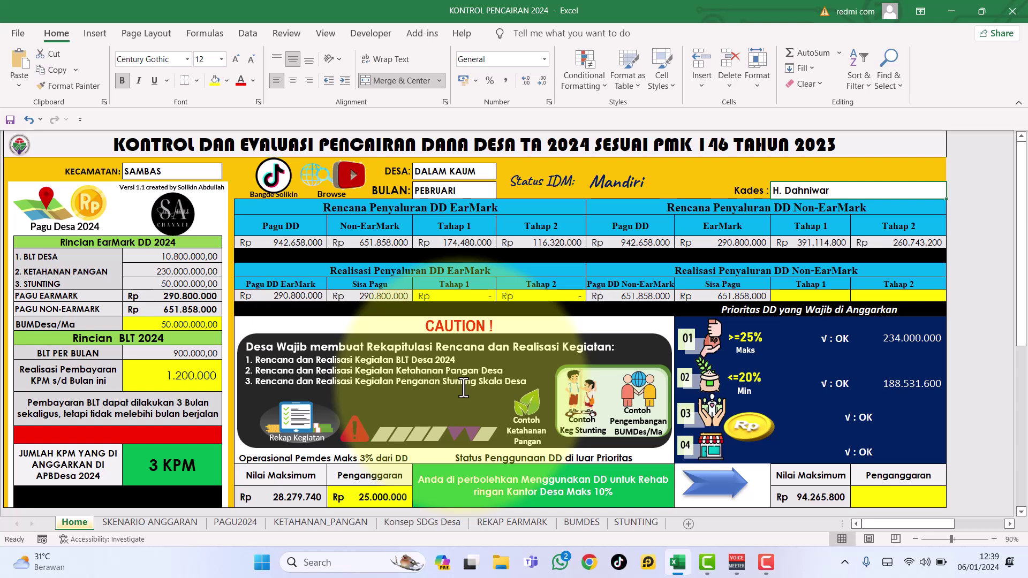
Open the 2024 village budget ceiling sheet, examine the allocation, Total DD, ADD and BHP figures per village, and return to the Home dashboard
{"action": "left_click", "coordinate": [63, 229]}
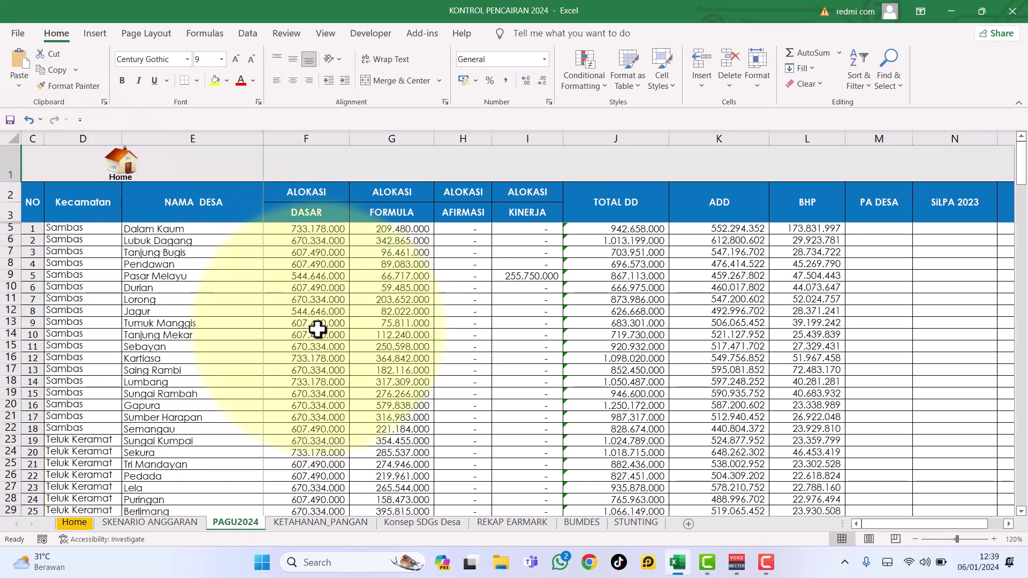
{"action": "scroll", "coordinate": [318, 330], "scroll_direction": "down", "scroll_amount": 8}
{"action": "scroll", "coordinate": [318, 330], "scroll_direction": "down", "scroll_amount": 8}
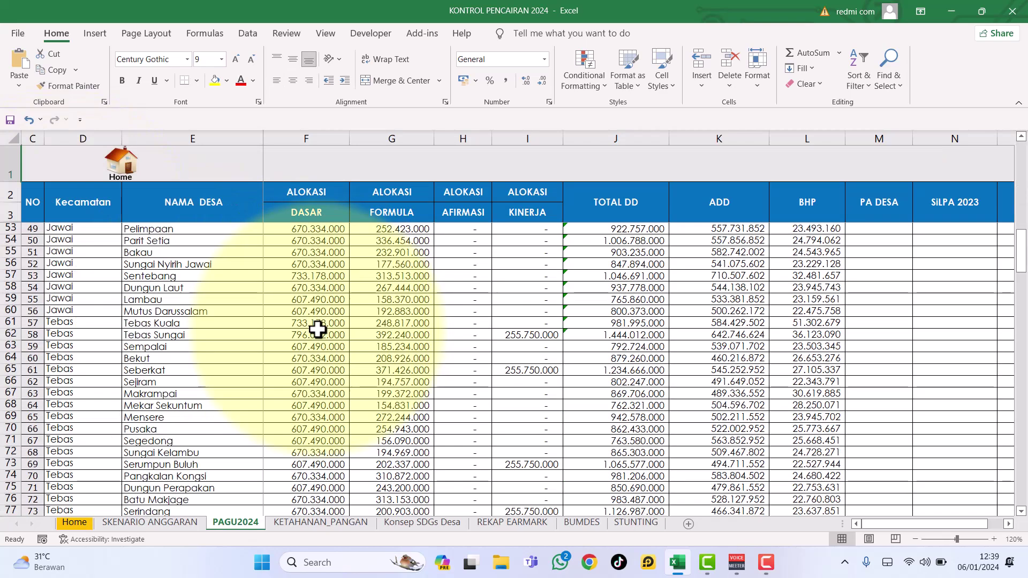
{"action": "scroll", "coordinate": [317, 330], "scroll_direction": "up", "scroll_amount": 13}
{"action": "scroll", "coordinate": [317, 330], "scroll_direction": "up", "scroll_amount": 3}
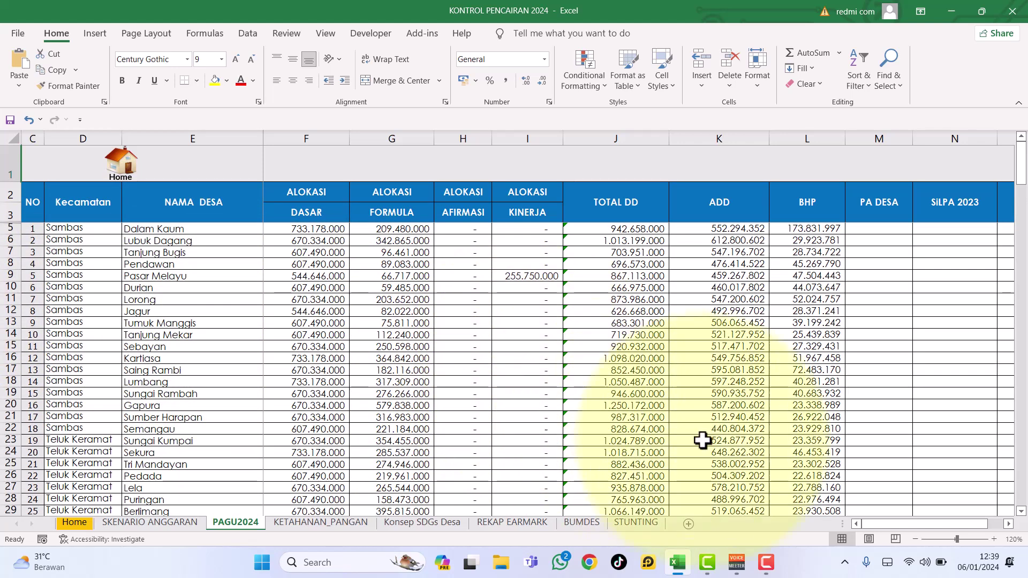
{"action": "left_click_drag", "start_coordinate": [917, 525], "coordinate": [865, 516]}
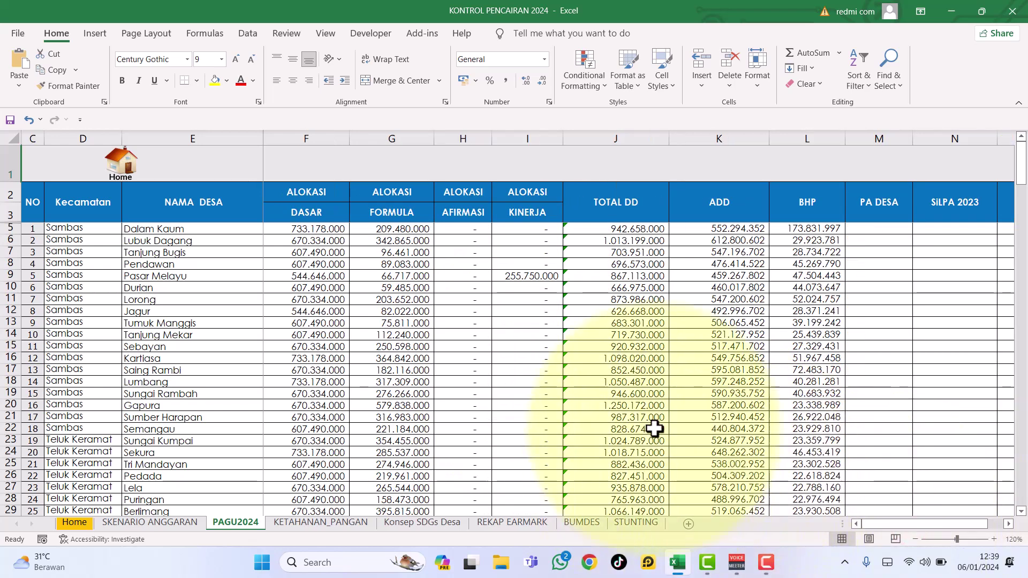
{"action": "scroll", "coordinate": [608, 410], "scroll_direction": "down", "scroll_amount": 5}
{"action": "scroll", "coordinate": [608, 410], "scroll_direction": "down", "scroll_amount": 5}
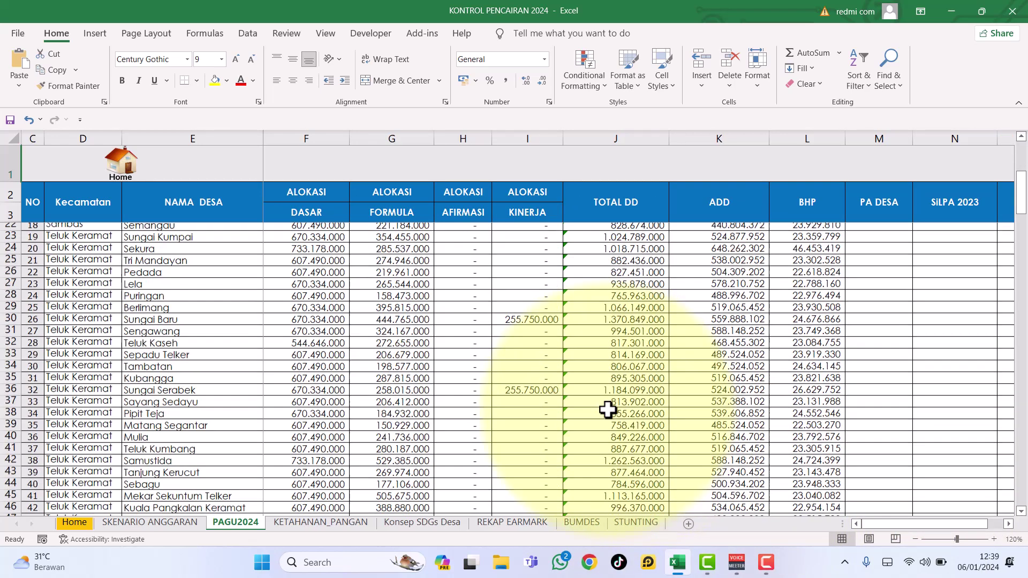
{"action": "scroll", "coordinate": [608, 410], "scroll_direction": "up", "scroll_amount": 8}
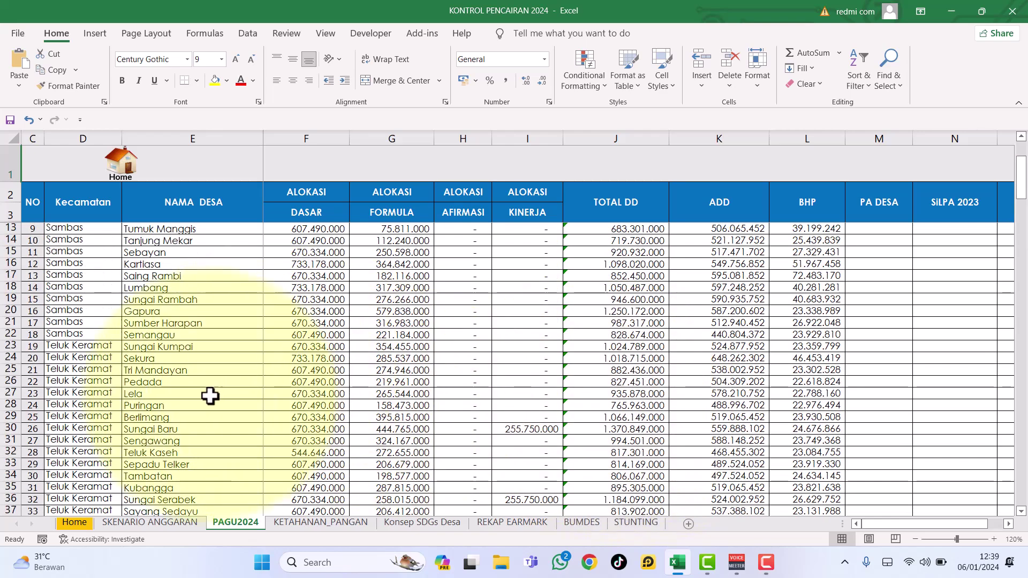
{"action": "scroll", "coordinate": [284, 409], "scroll_direction": "down", "scroll_amount": 10}
{"action": "scroll", "coordinate": [315, 411], "scroll_direction": "down", "scroll_amount": 6}
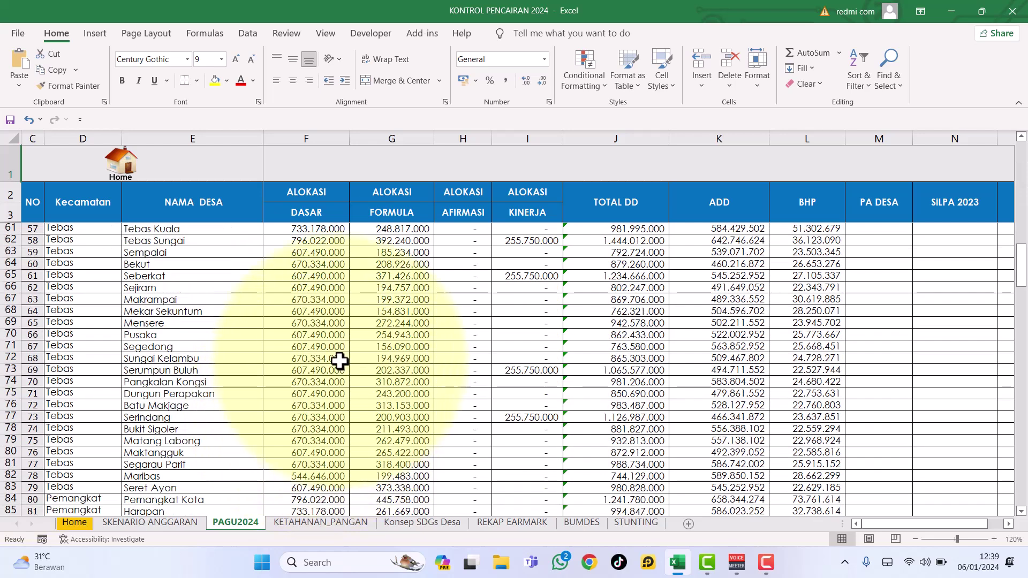
{"action": "left_click", "coordinate": [119, 167]}
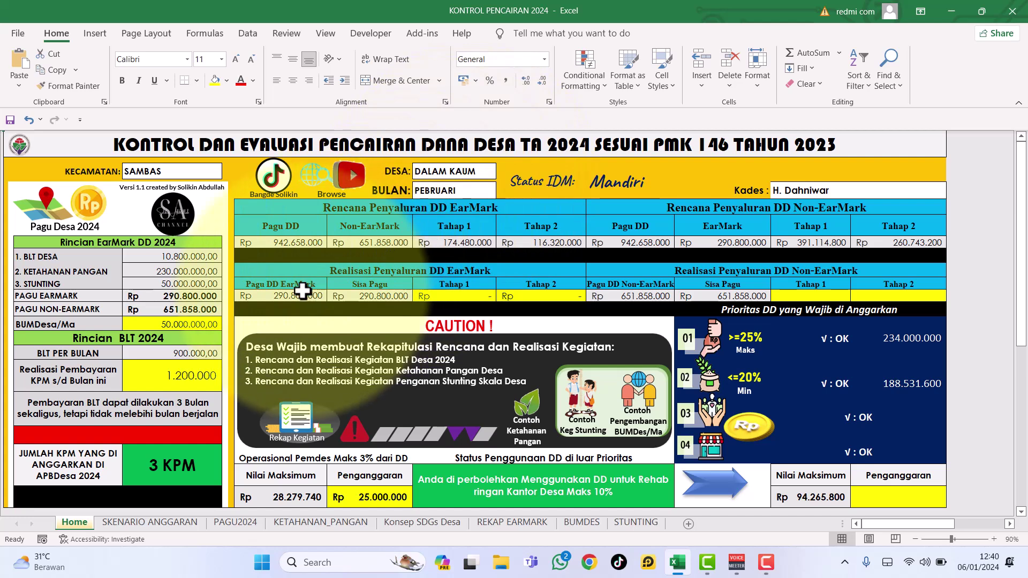
Inspect the BUMDesa/Ma amount and the Tahap 2 figure of the Non-EarMark disbursement plan
{"action": "left_click", "coordinate": [179, 324]}
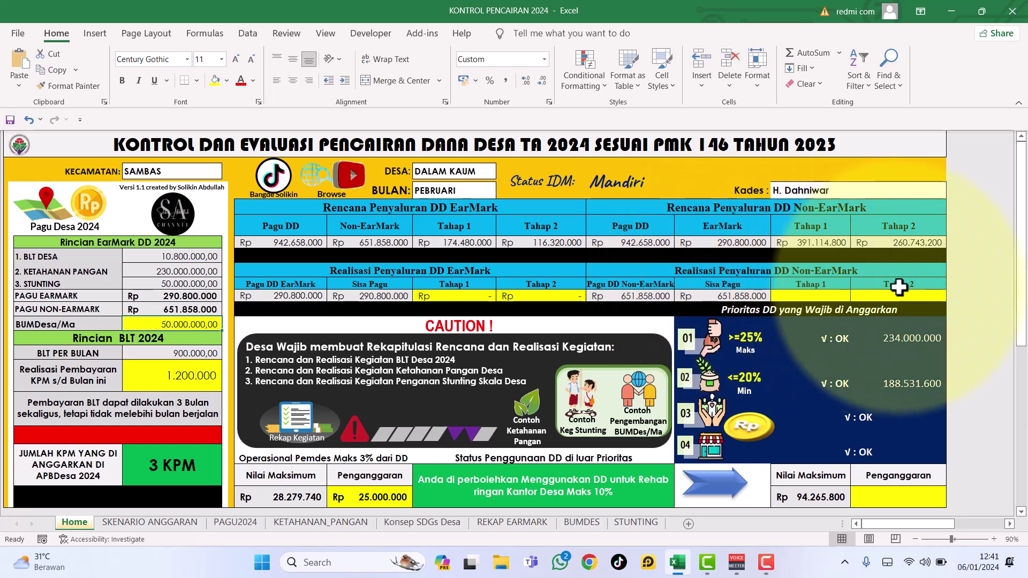
{"action": "left_click", "coordinate": [898, 242]}
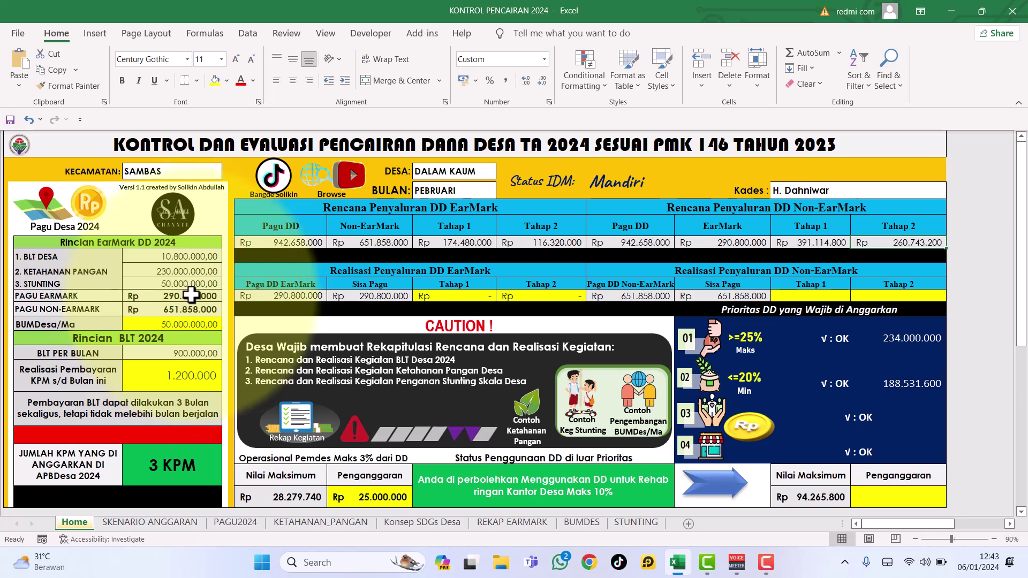
Open the activity recap sheet and examine the account code, activity name, BLT, food security and stunting entries in the table
{"action": "left_click", "coordinate": [279, 440]}
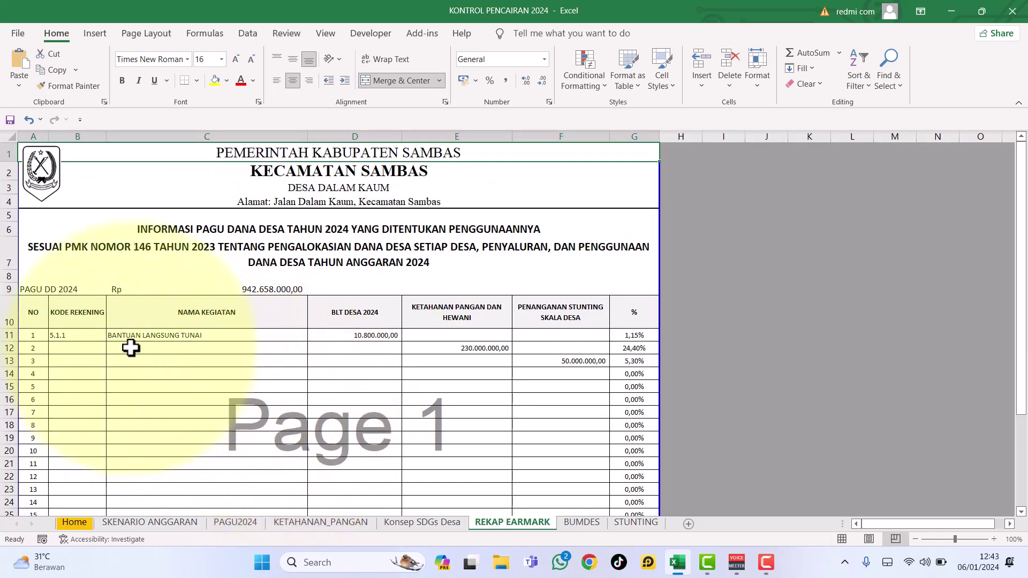
{"action": "left_click", "coordinate": [142, 335]}
{"action": "left_click", "coordinate": [89, 340]}
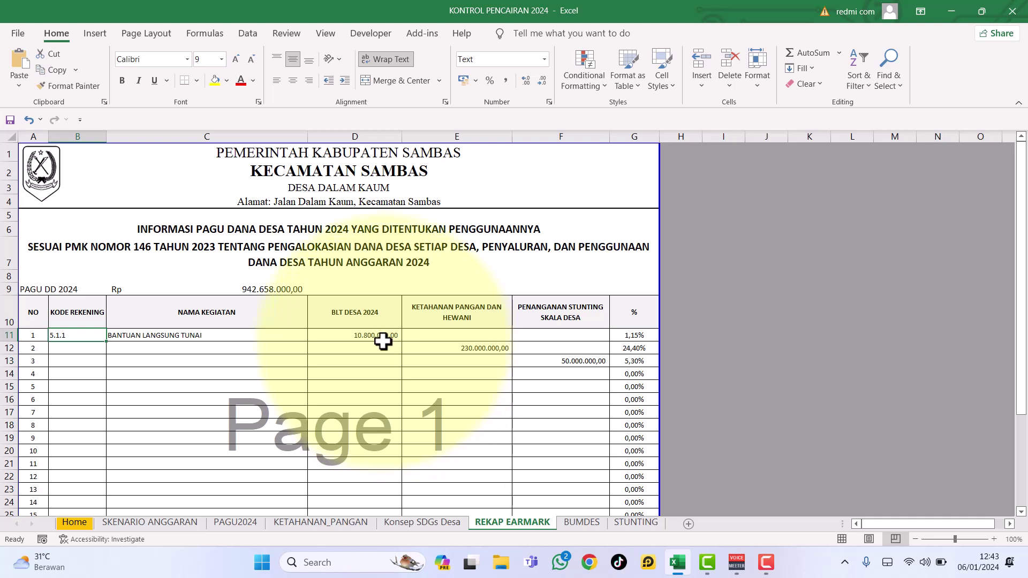
{"action": "left_click", "coordinate": [383, 335]}
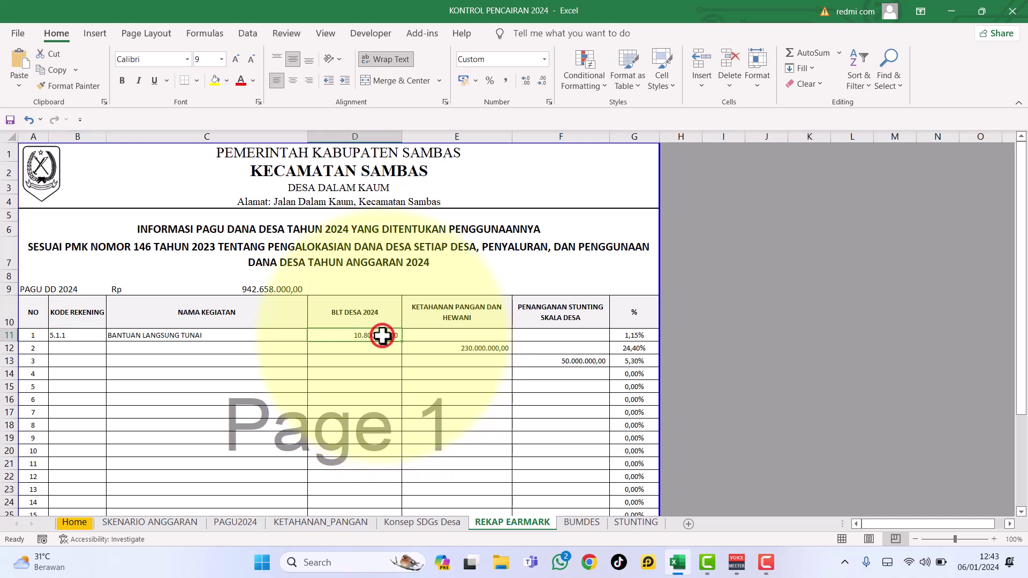
{"action": "left_click", "coordinate": [182, 347]}
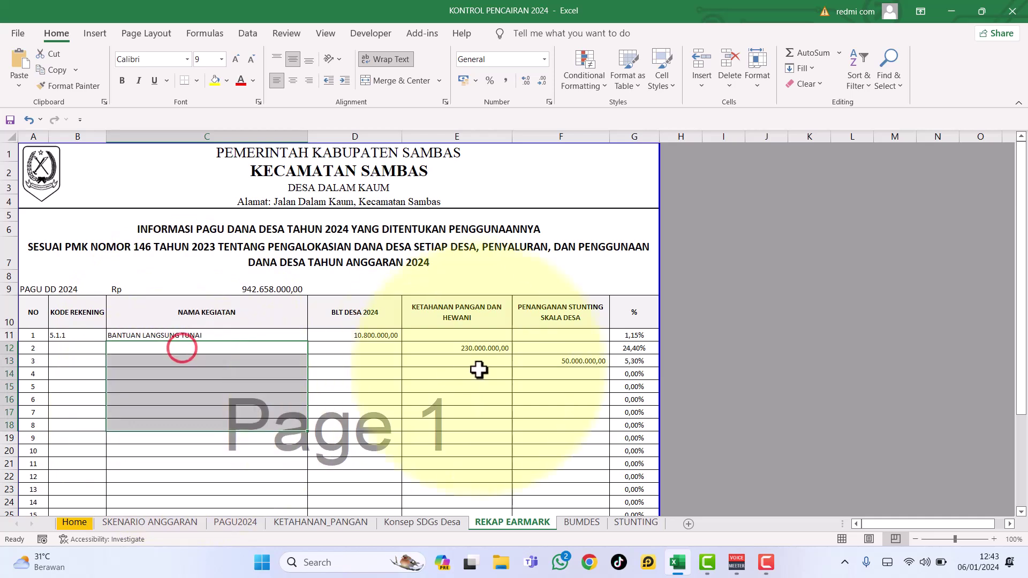
{"action": "left_click", "coordinate": [476, 349]}
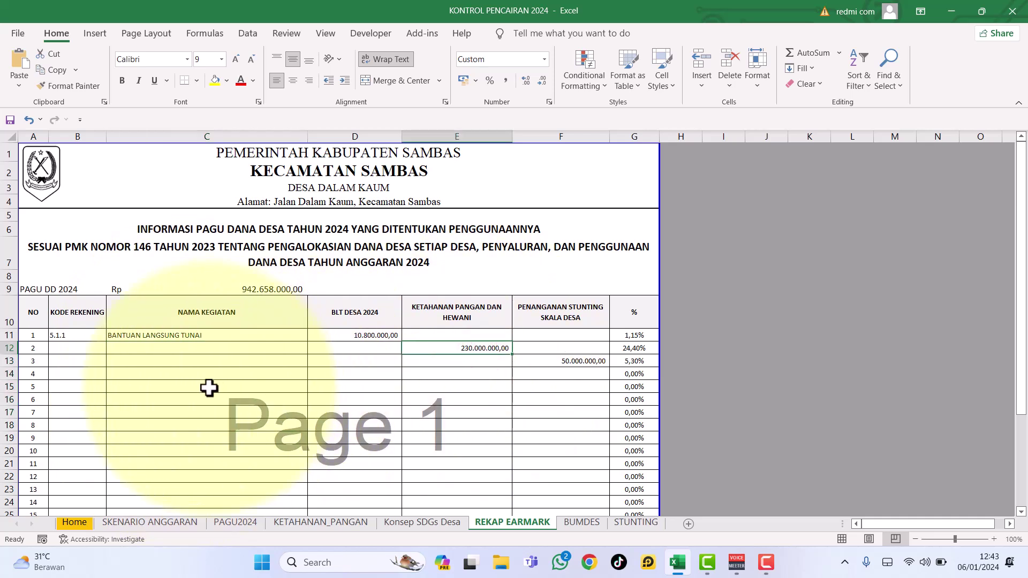
{"action": "left_click", "coordinate": [573, 389]}
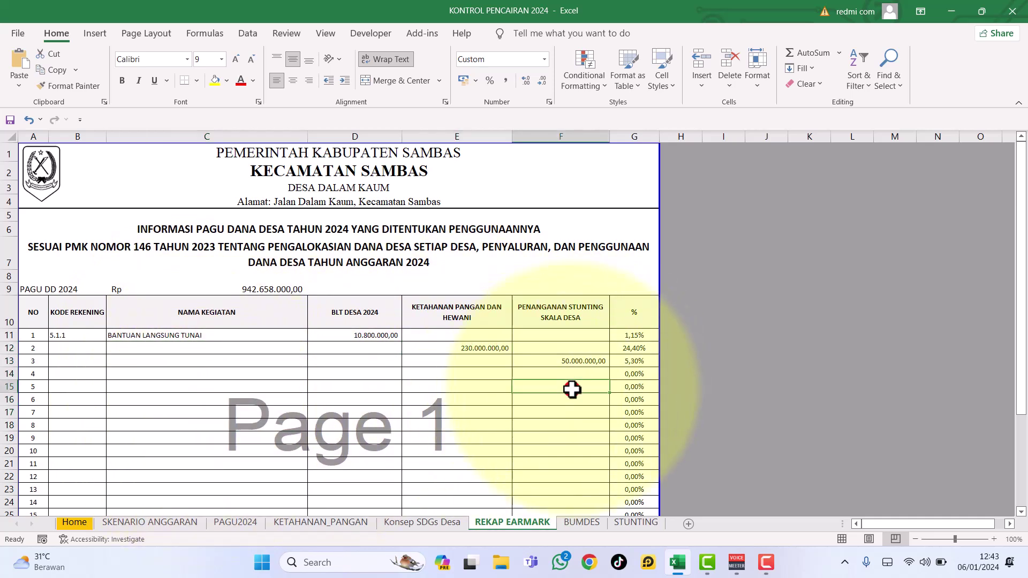
{"action": "left_click", "coordinate": [487, 351]}
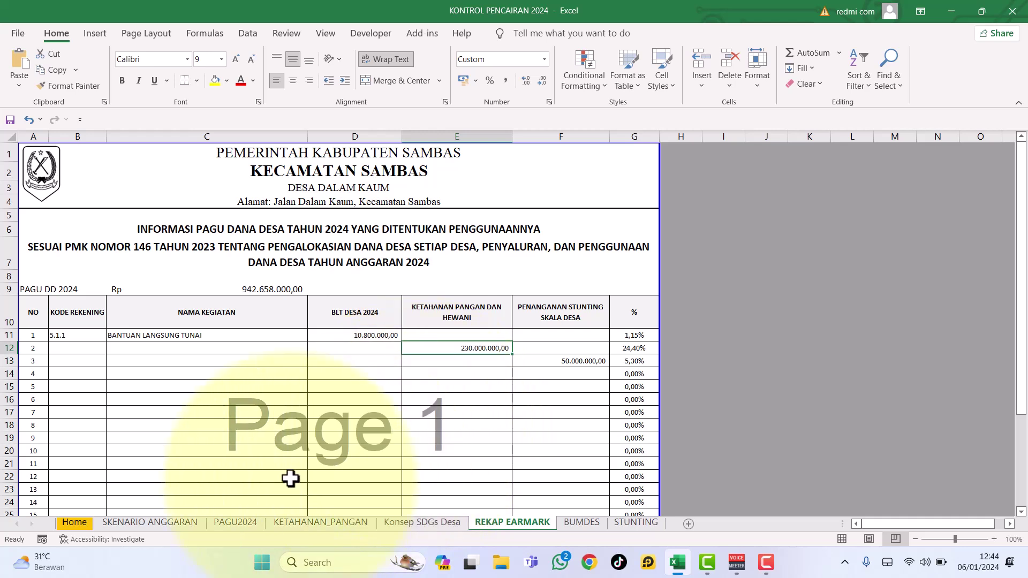
Examine the recap's TOTAL row and the village head's signature block, and return to the Home dashboard
{"action": "left_click", "coordinate": [471, 425]}
{"action": "scroll", "coordinate": [461, 427], "scroll_direction": "down", "scroll_amount": 10}
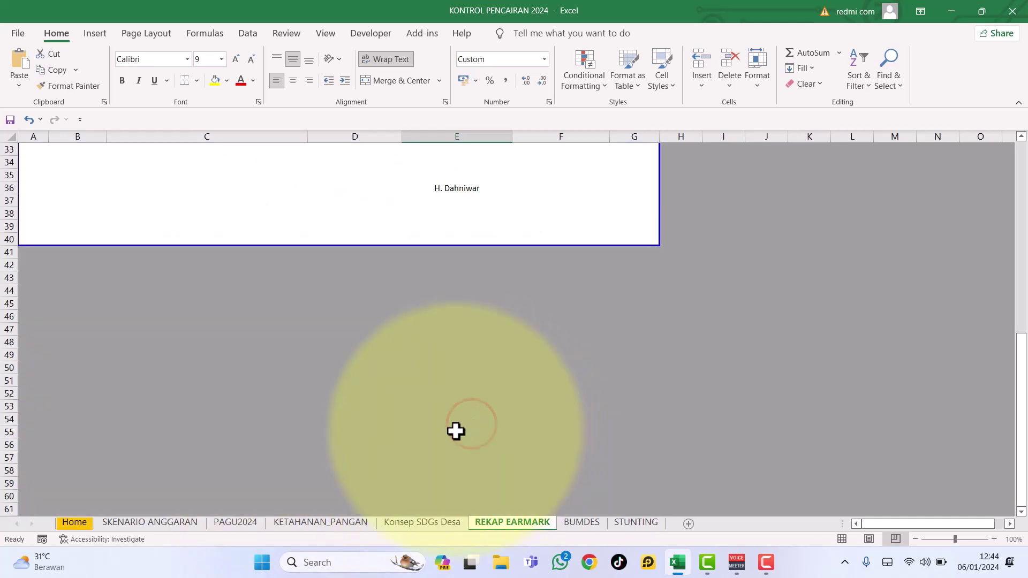
{"action": "scroll", "coordinate": [459, 427], "scroll_direction": "up", "scroll_amount": 9}
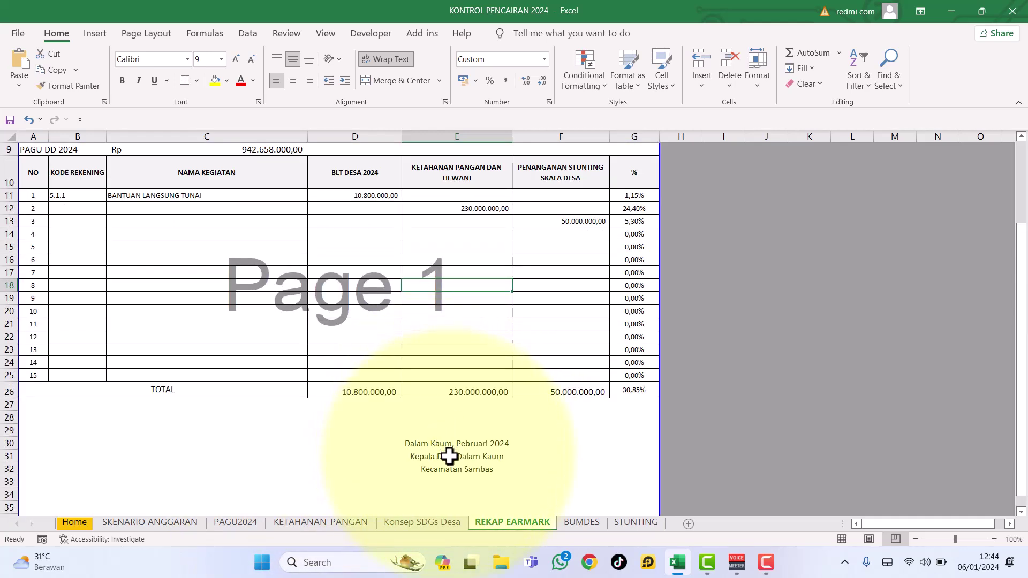
{"action": "scroll", "coordinate": [450, 458], "scroll_direction": "down", "scroll_amount": 3}
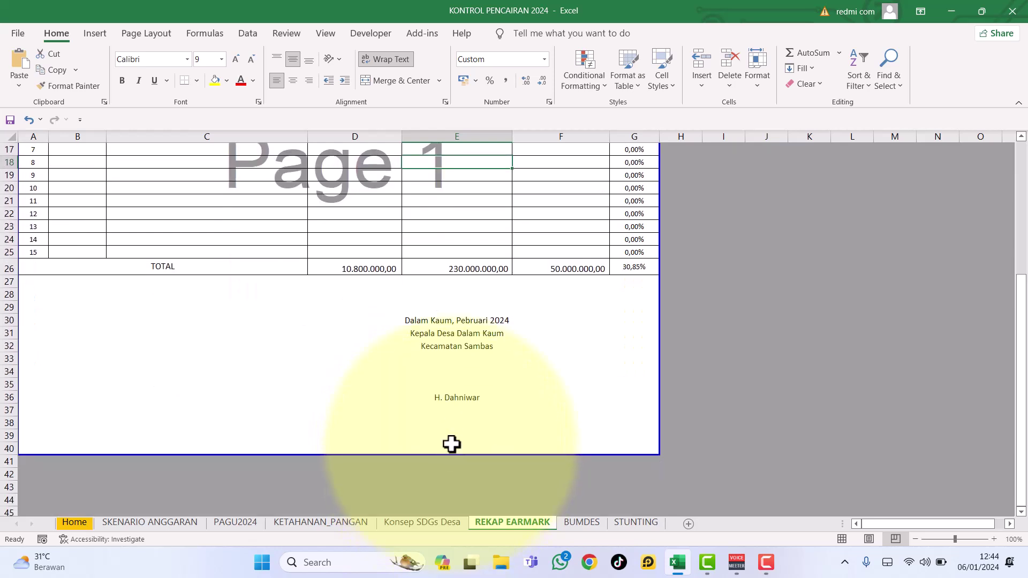
{"action": "left_click", "coordinate": [461, 381]}
{"action": "left_click", "coordinate": [470, 371]}
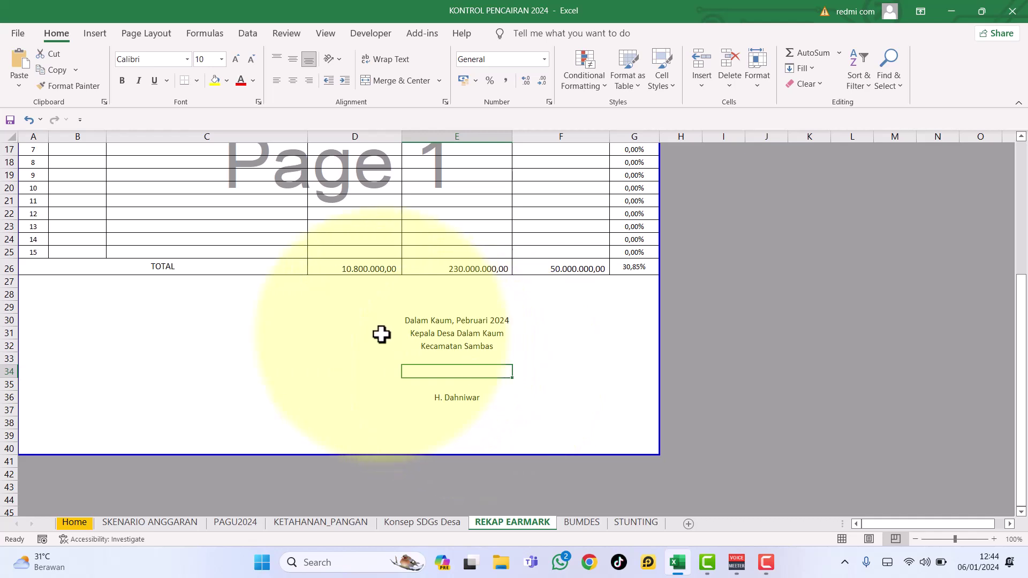
{"action": "scroll", "coordinate": [343, 375], "scroll_direction": "up", "scroll_amount": 5}
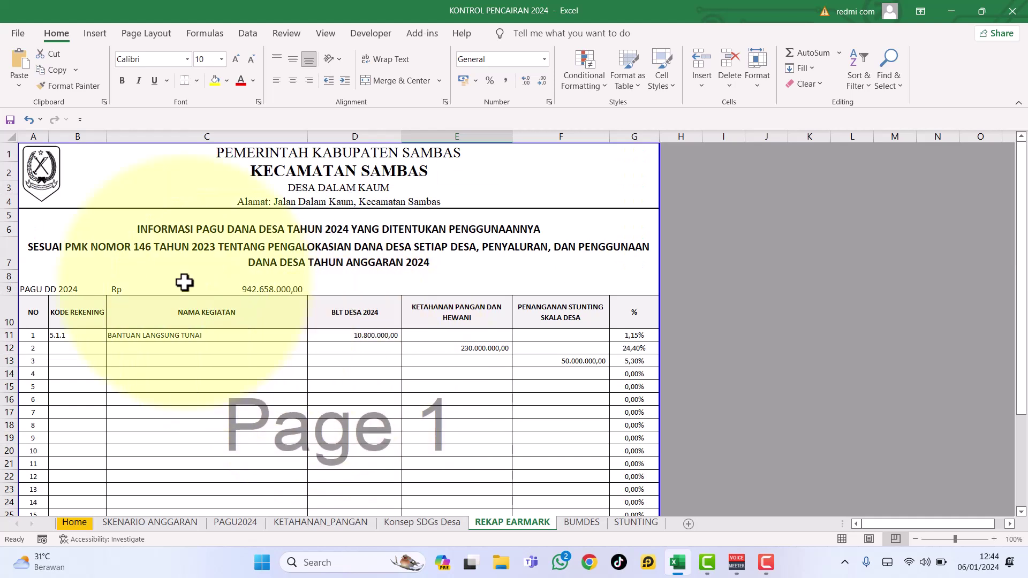
{"action": "left_click", "coordinate": [51, 190]}
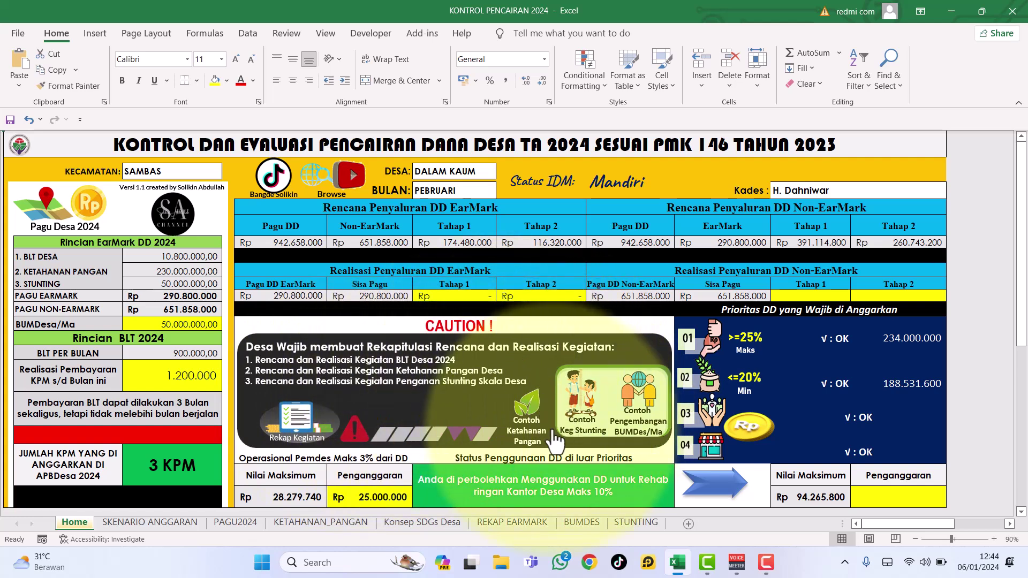
Open the example food security activities, look through the permitted activity types, and return to the Home dashboard
{"action": "left_click", "coordinate": [525, 424]}
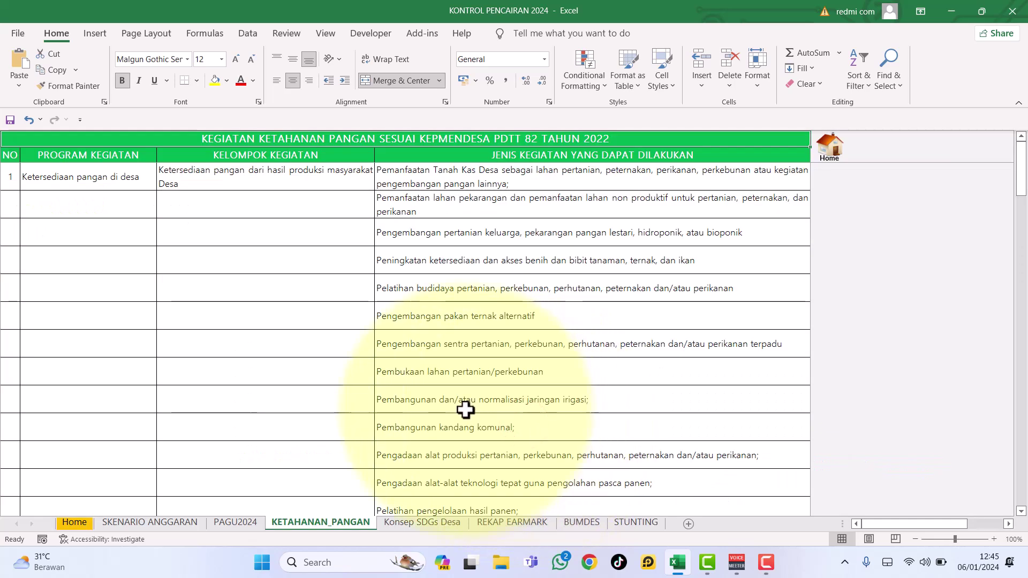
{"action": "scroll", "coordinate": [466, 410], "scroll_direction": "down", "scroll_amount": 6}
{"action": "scroll", "coordinate": [465, 410], "scroll_direction": "up", "scroll_amount": 6}
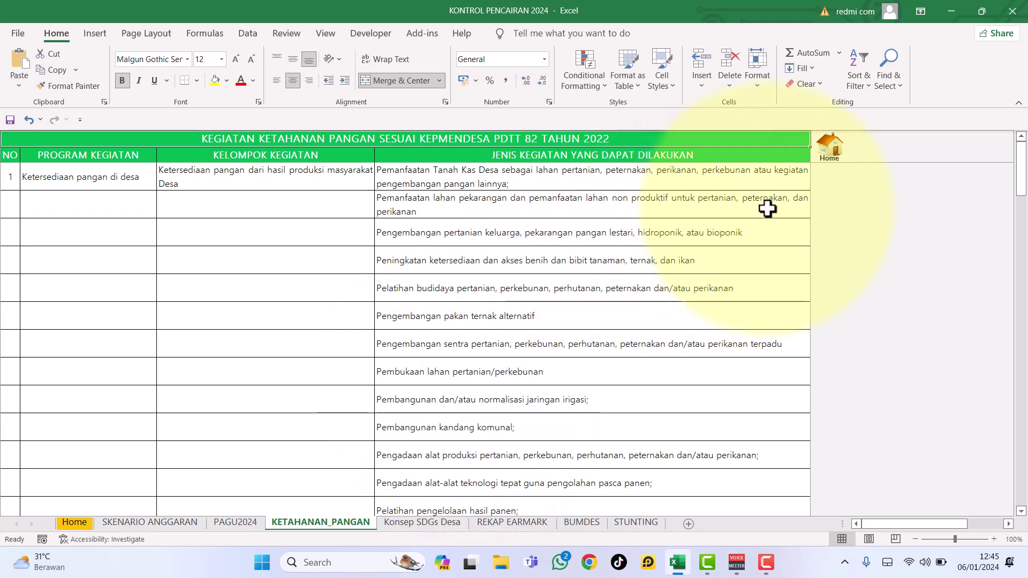
{"action": "left_click", "coordinate": [829, 148]}
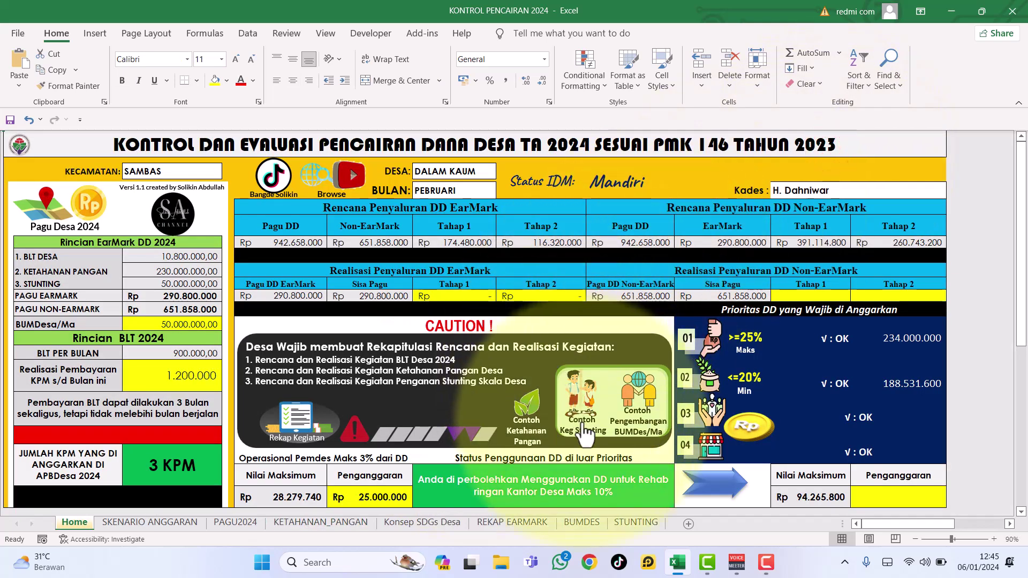
Open the example stunting activities, read through the village-scale prevention guidelines, and return to the Home dashboard
{"action": "left_click", "coordinate": [583, 426]}
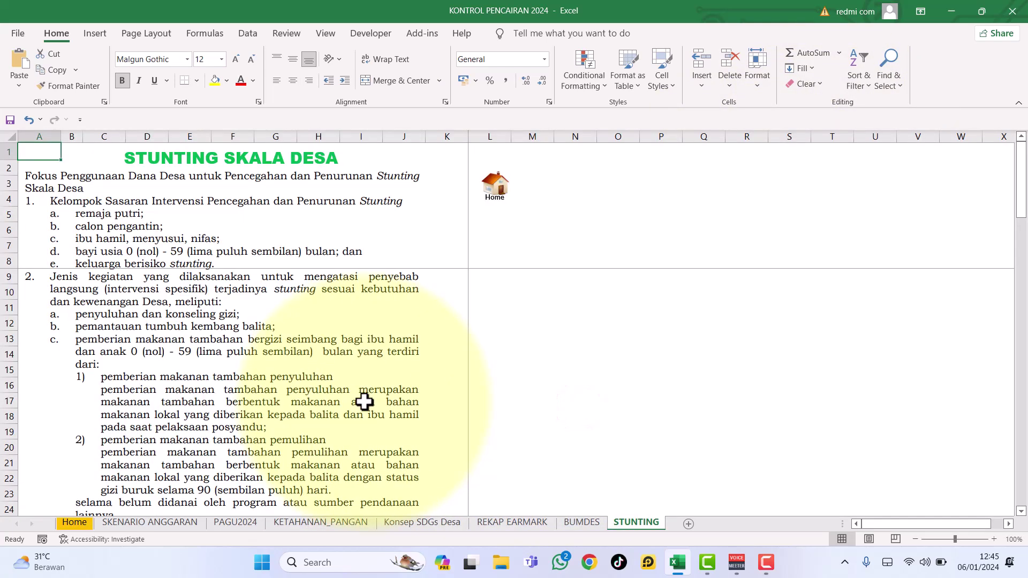
{"action": "scroll", "coordinate": [364, 402], "scroll_direction": "down", "scroll_amount": 13}
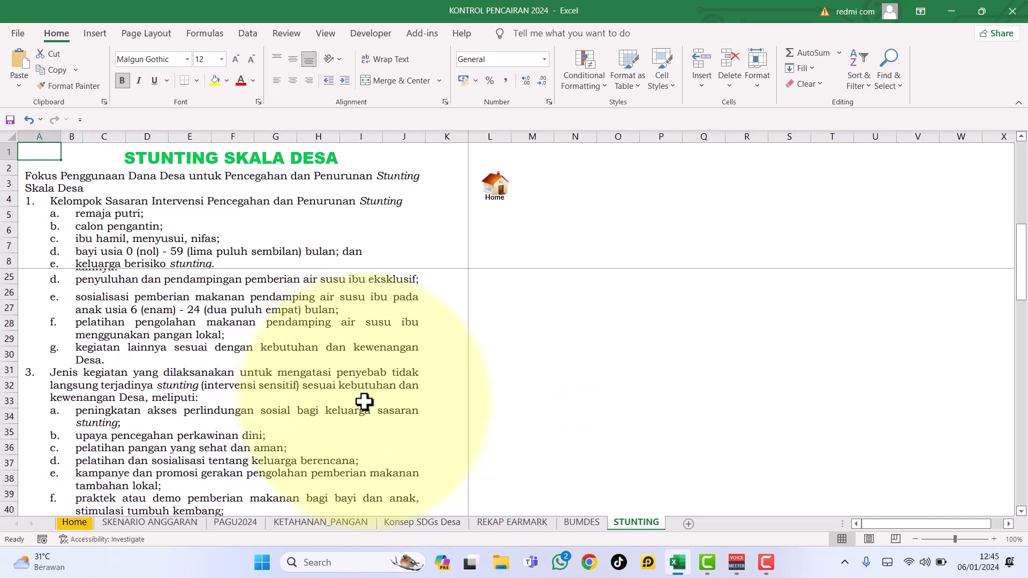
{"action": "left_click", "coordinate": [576, 389]}
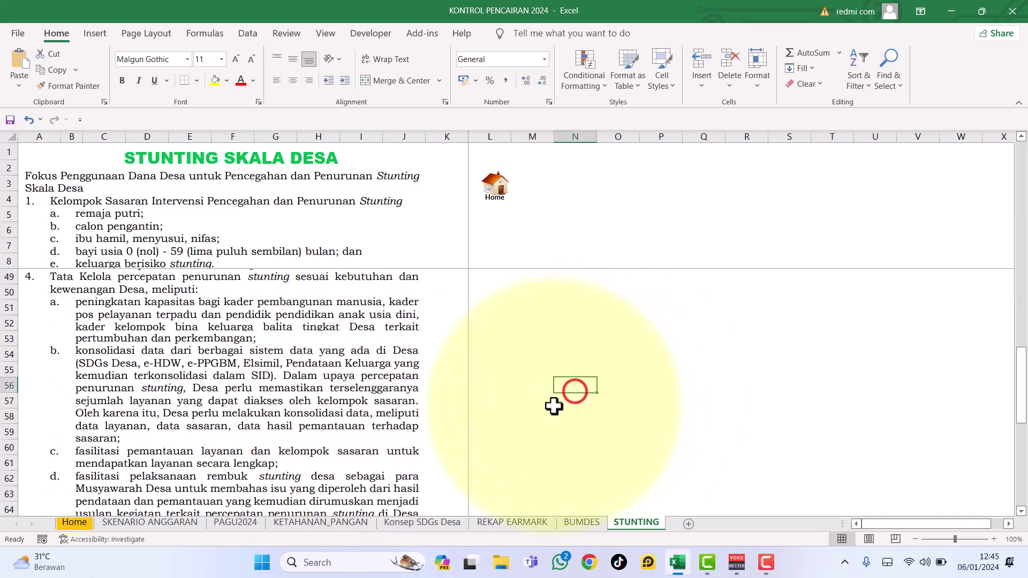
{"action": "scroll", "coordinate": [422, 411], "scroll_direction": "up", "scroll_amount": 5}
{"action": "left_click", "coordinate": [498, 190]}
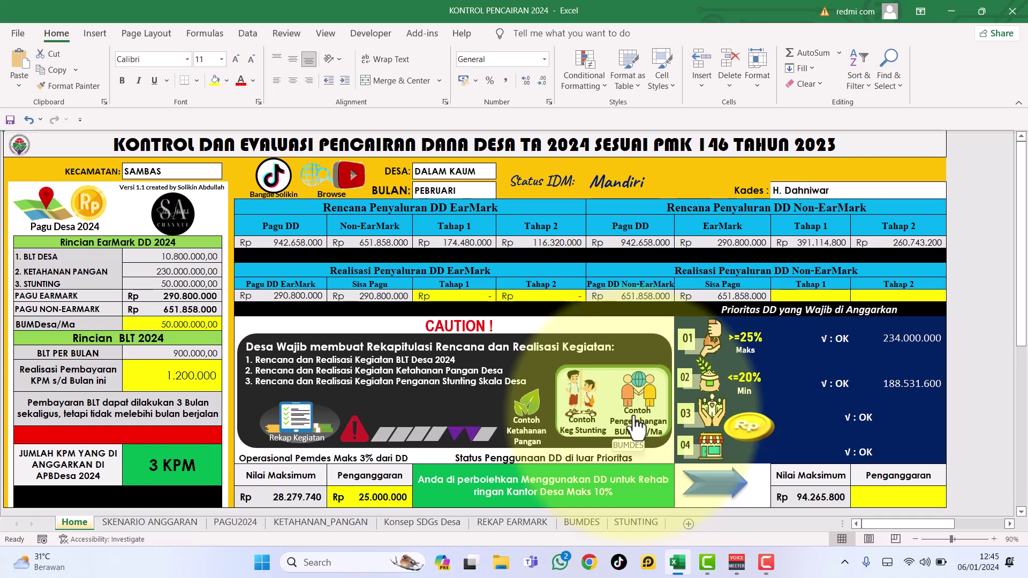
Open the example BUMDes development activities, look through the listed programs and facilities, and return to the Home dashboard
{"action": "left_click", "coordinate": [634, 416]}
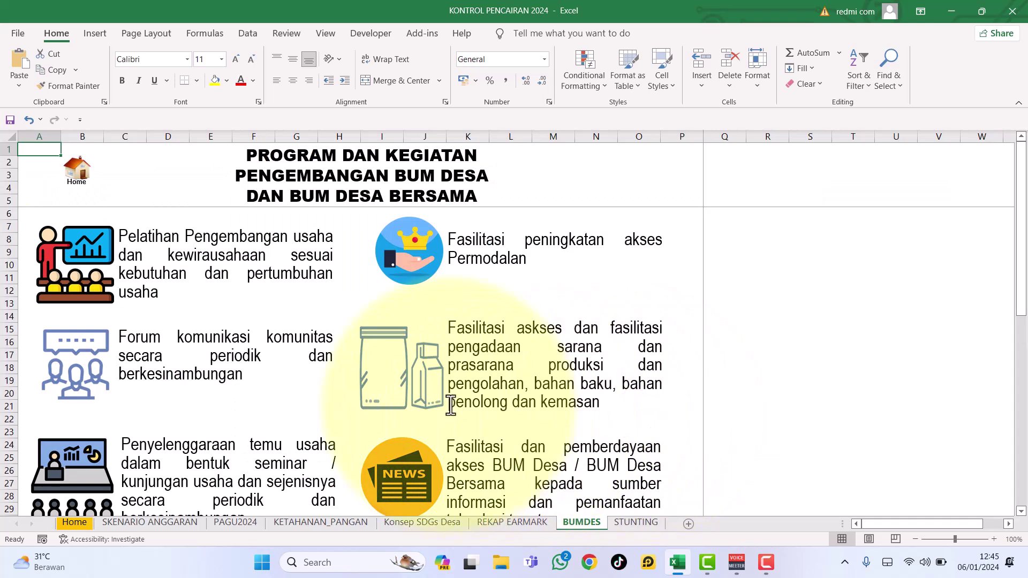
{"action": "scroll", "coordinate": [455, 407], "scroll_direction": "down", "scroll_amount": 5}
{"action": "scroll", "coordinate": [453, 401], "scroll_direction": "down", "scroll_amount": 5}
{"action": "scroll", "coordinate": [453, 402], "scroll_direction": "up", "scroll_amount": 11}
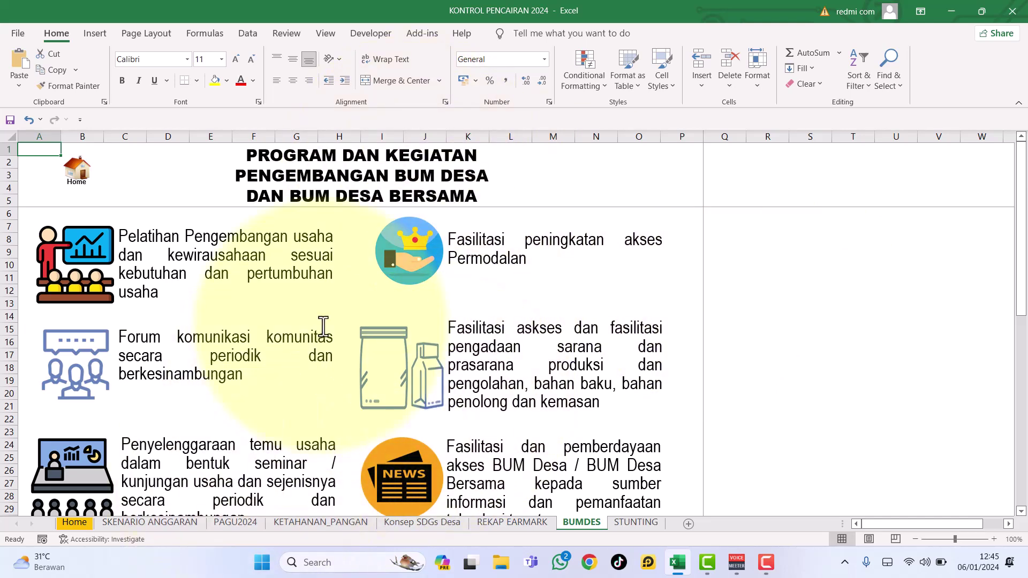
{"action": "left_click", "coordinate": [71, 176]}
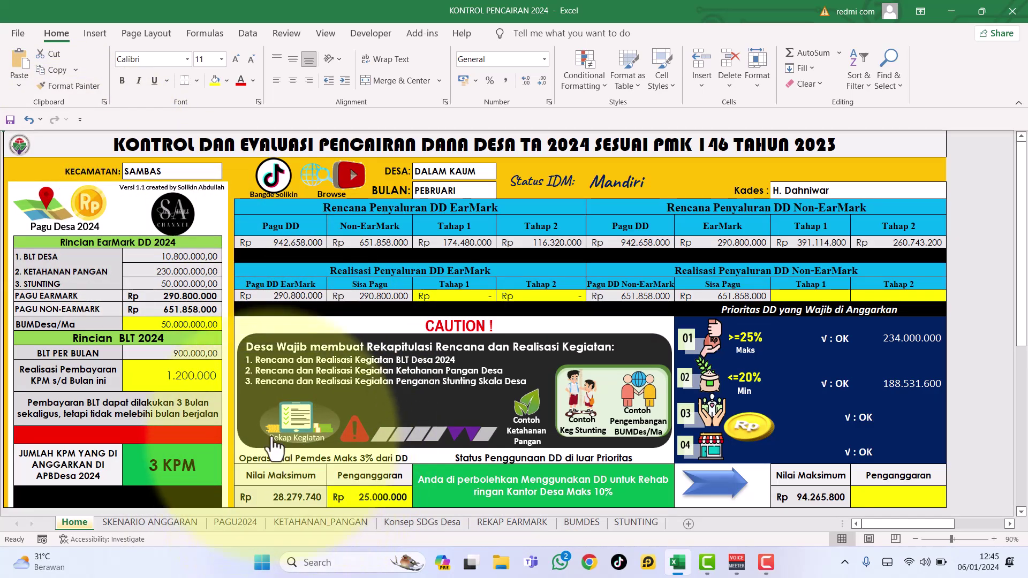
Set the BUMDesa/Ma budget on the Home dashboard to 0
{"action": "left_click", "coordinate": [197, 325]}
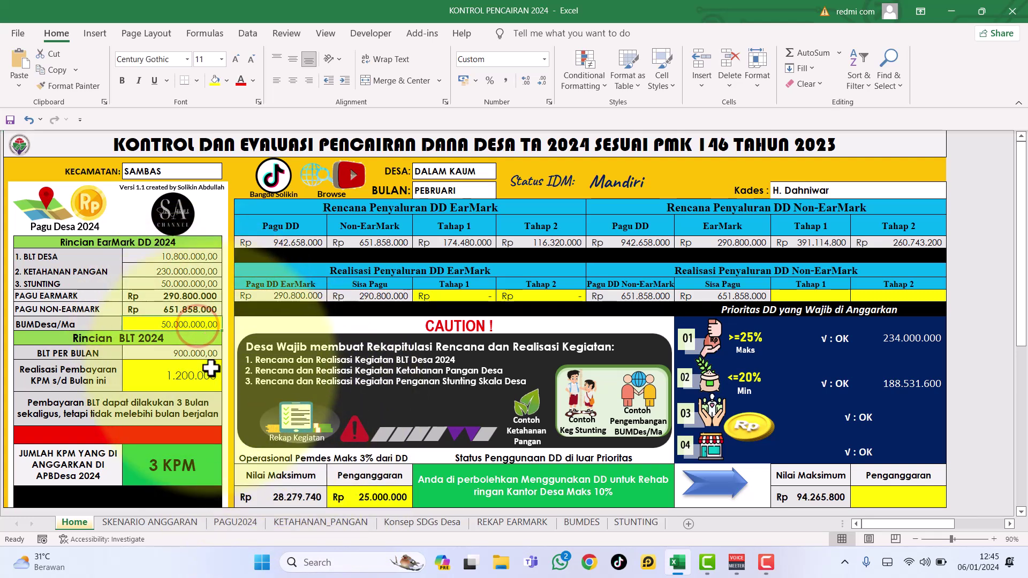
{"action": "type", "text": "0"}
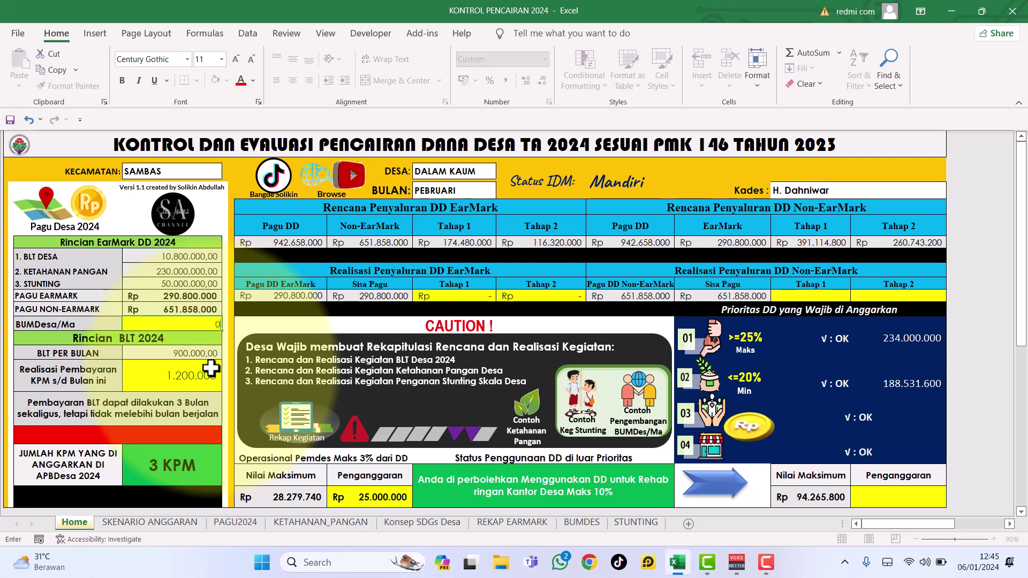
{"action": "left_click", "coordinate": [190, 339]}
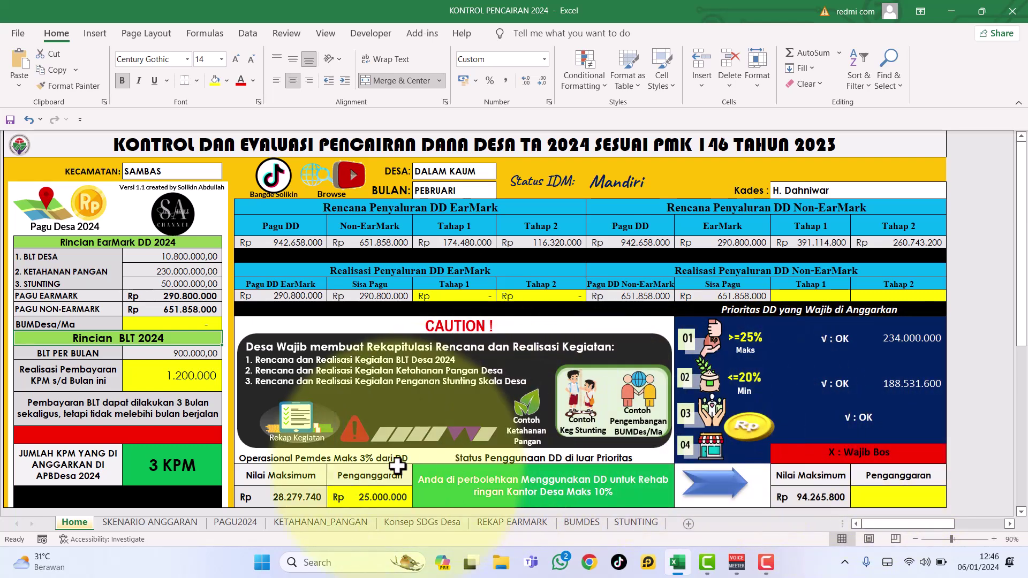
Open the activity recap, clear the stunting amount in row number 3, and return to the Home dashboard
{"action": "left_click", "coordinate": [290, 423]}
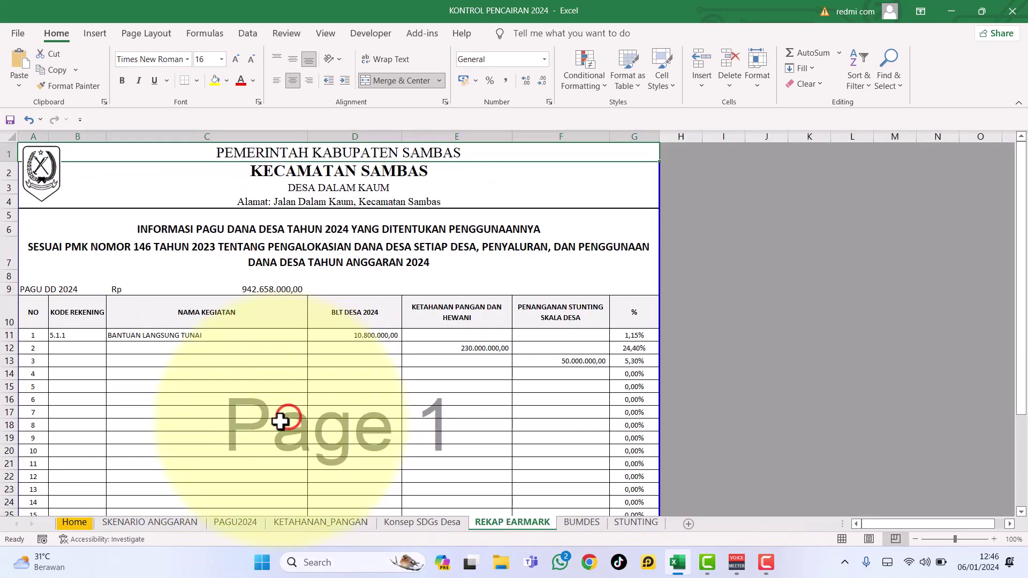
{"action": "left_click", "coordinate": [566, 360]}
{"action": "key", "text": "Delete"}
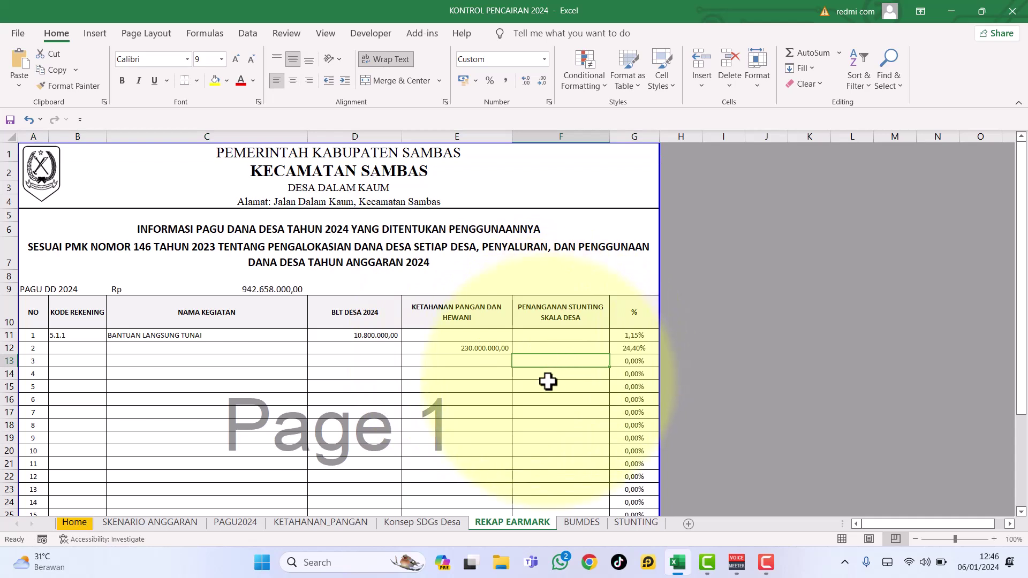
{"action": "left_click", "coordinate": [548, 383]}
{"action": "left_click", "coordinate": [54, 182]}
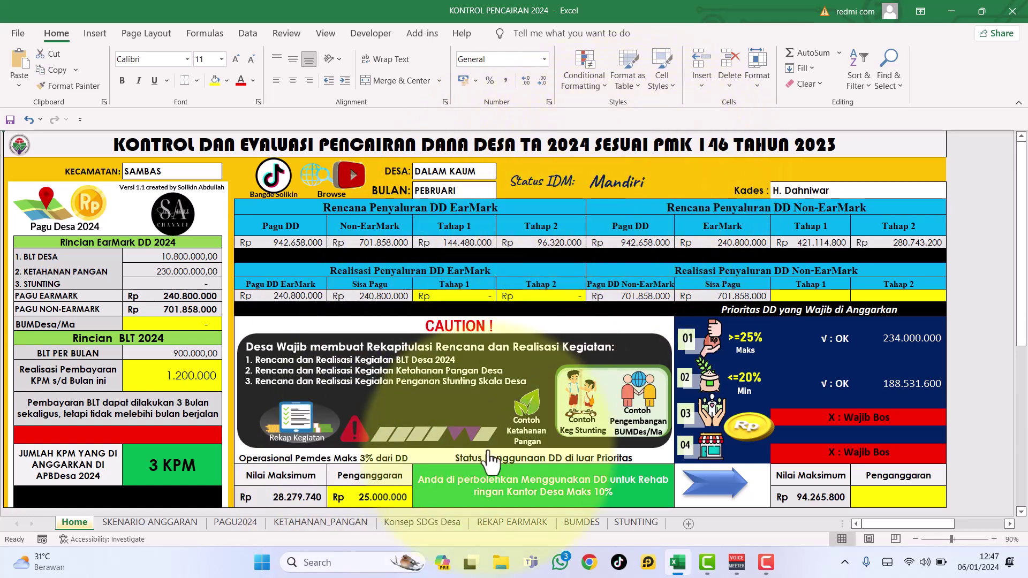
Examine the office rehab status and its budget cell, and try to set the Operasional Pemdes budget to 30000000, cancelling the entry
{"action": "left_click", "coordinate": [506, 490]}
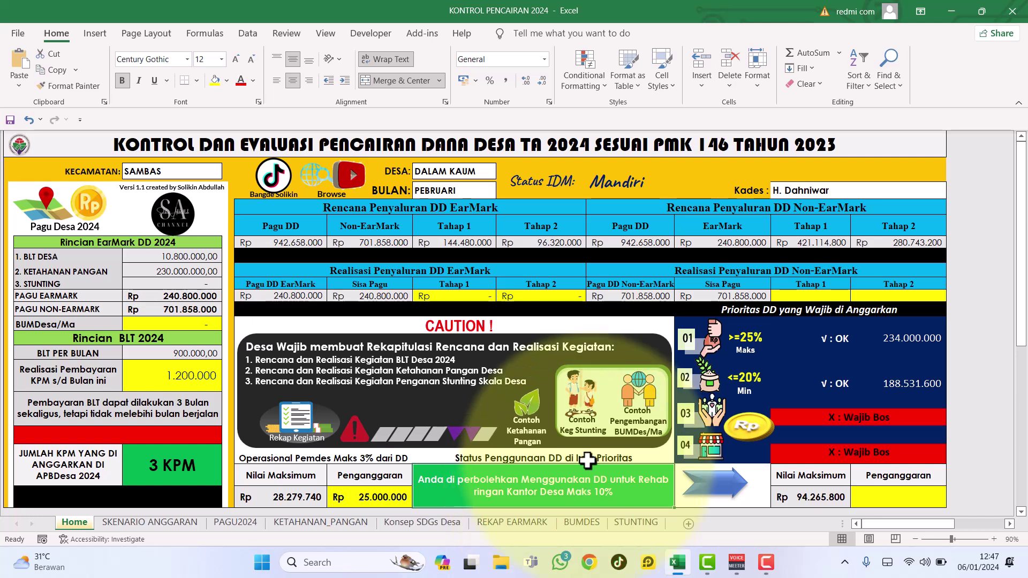
{"action": "left_click", "coordinate": [899, 502]}
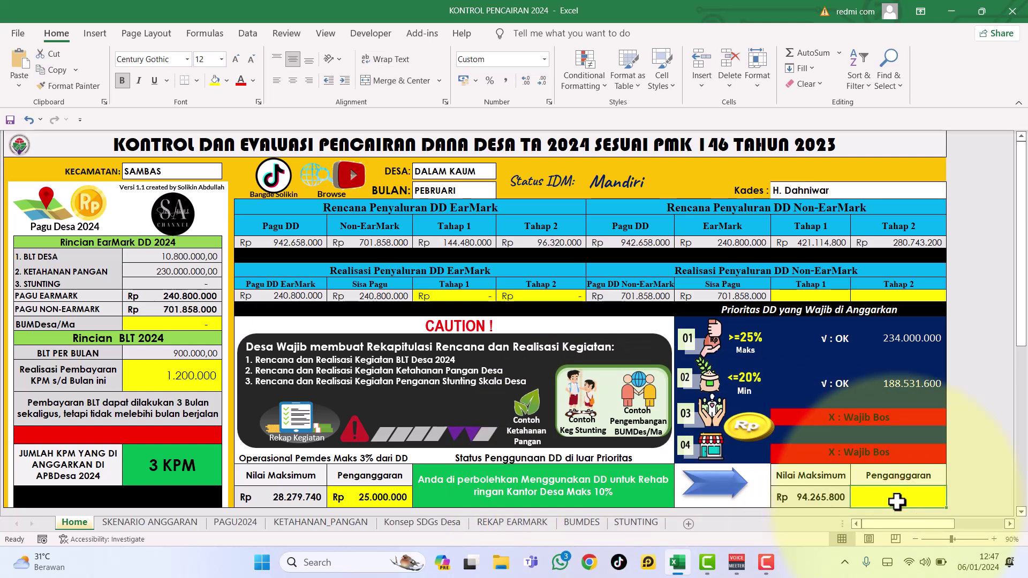
{"action": "left_click", "coordinate": [382, 499]}
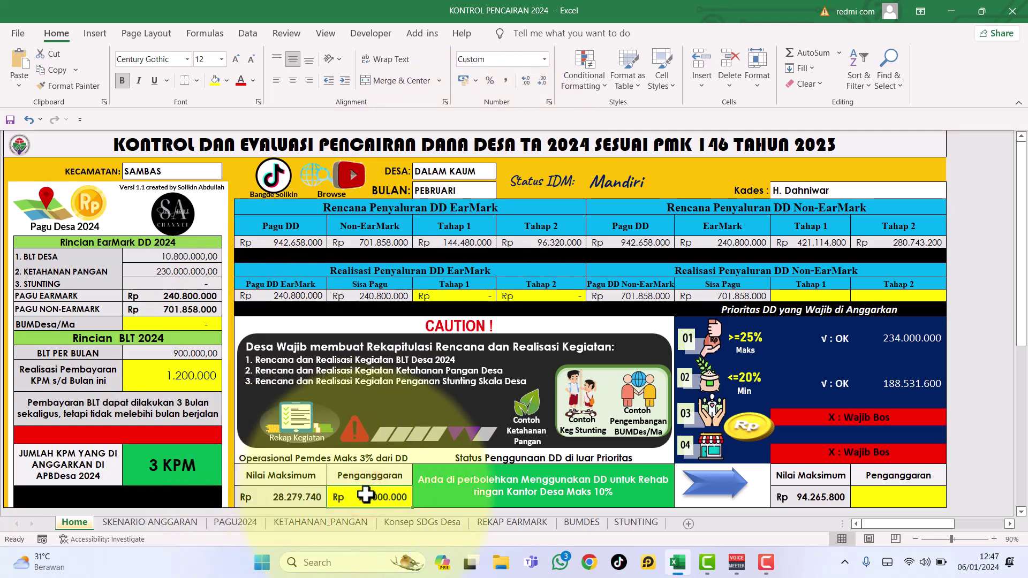
{"action": "type", "text": "3"}
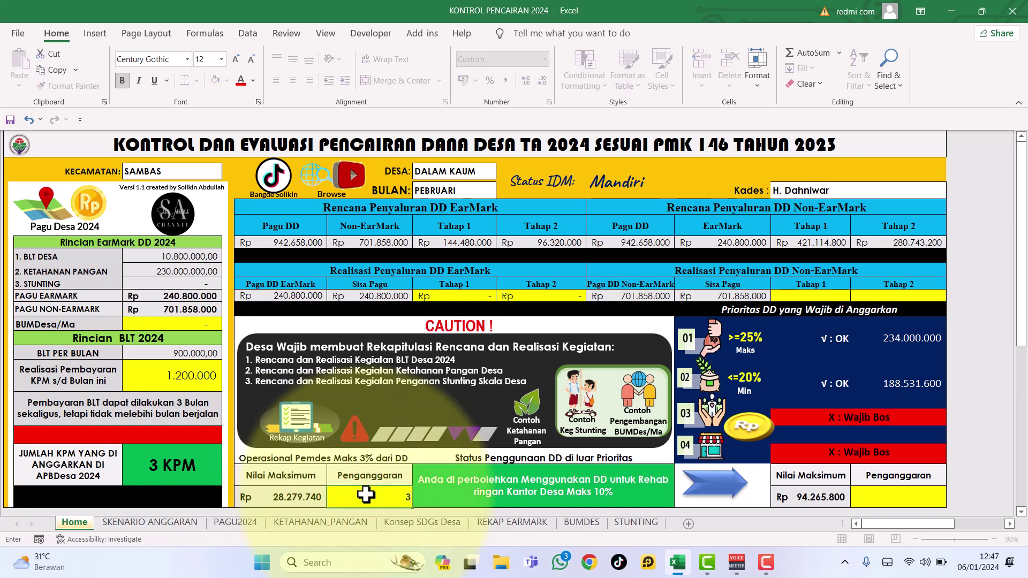
{"action": "type", "text": "0000000"}
{"action": "key", "text": "Return"}
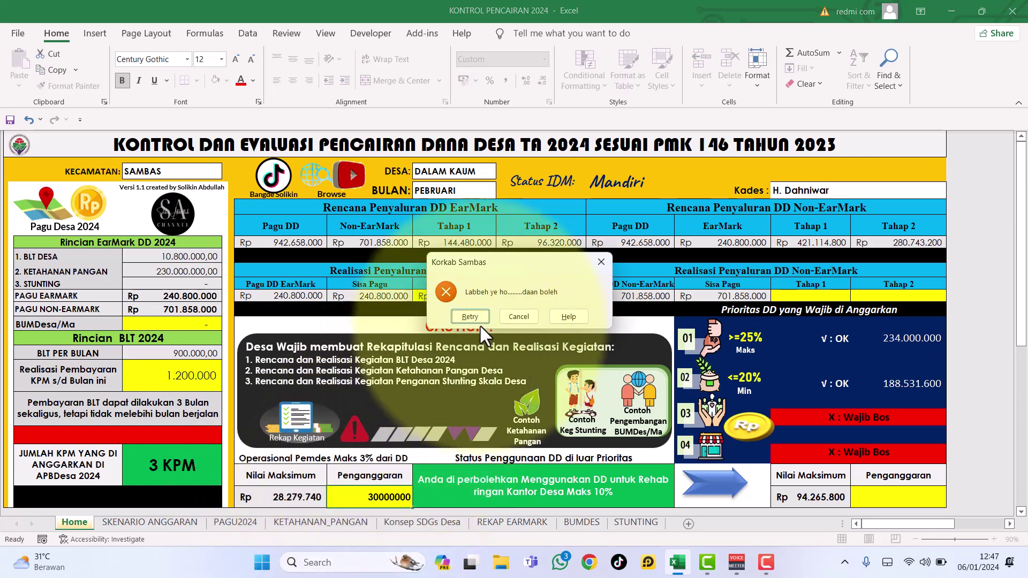
{"action": "left_click", "coordinate": [517, 318]}
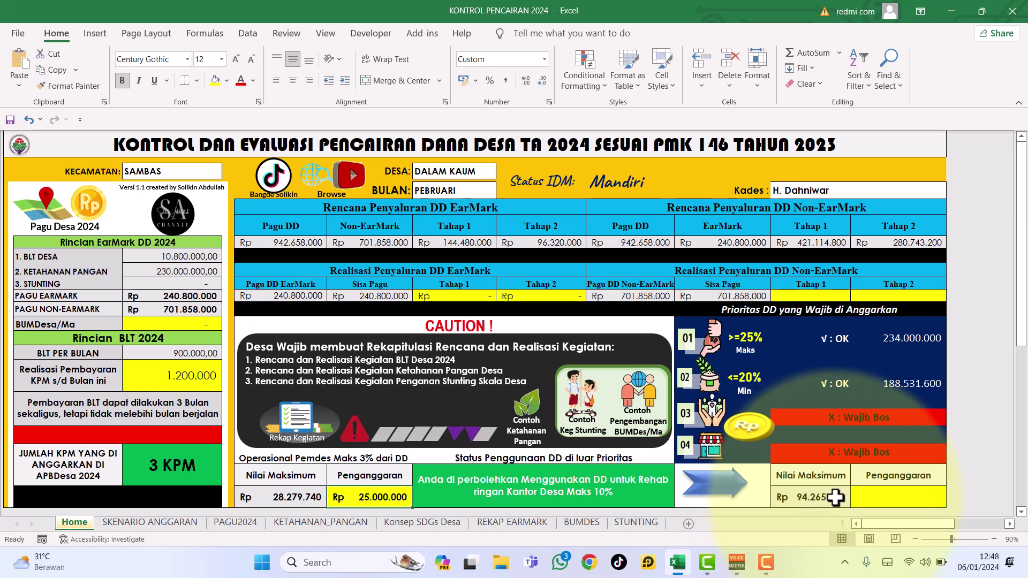
Try to set the office rehab budget beside its maximum value to 100000000, and cancel the entry
{"action": "left_click", "coordinate": [886, 497]}
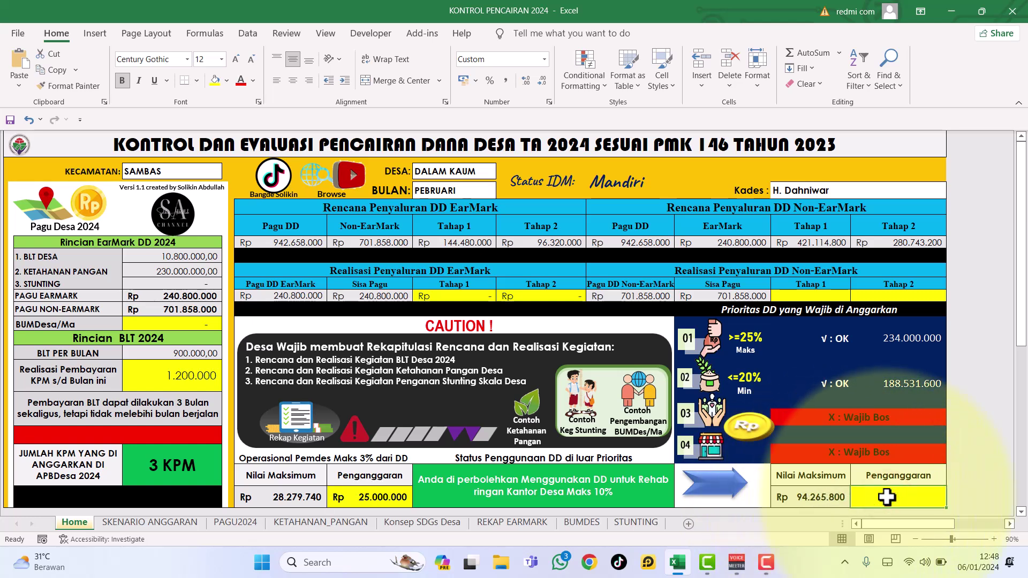
{"action": "type", "text": "100000000"}
{"action": "key", "text": "Return"}
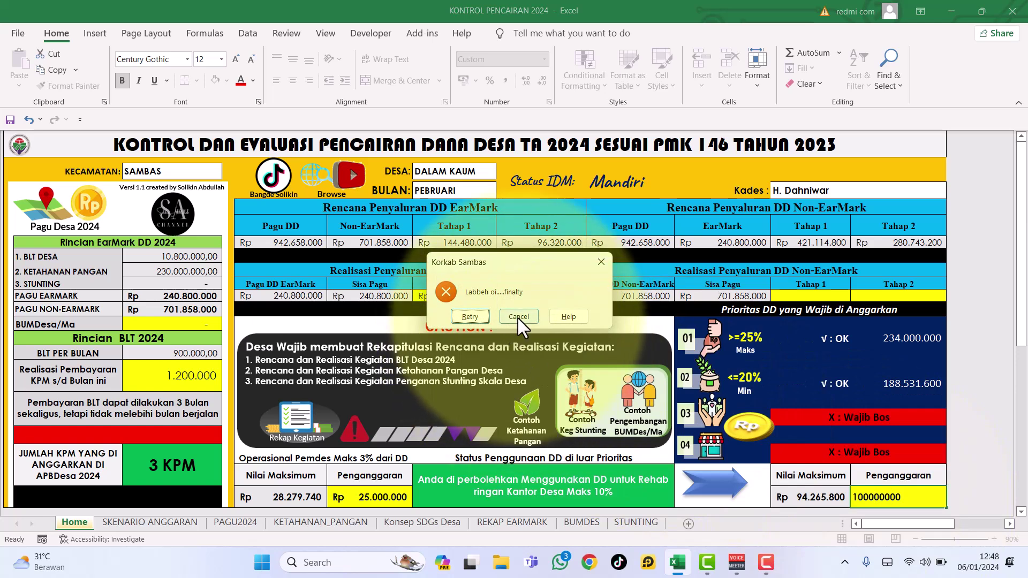
{"action": "left_click", "coordinate": [519, 317]}
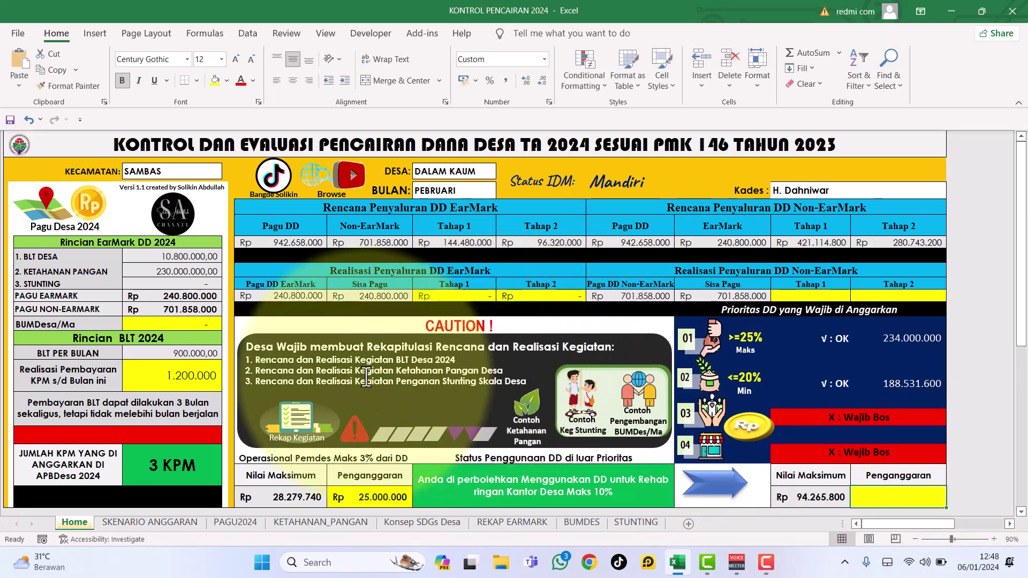
Check the selected month and try to set the BLT payment realization up to this month to 2700000, cancelling the entry
{"action": "left_click", "coordinate": [178, 370]}
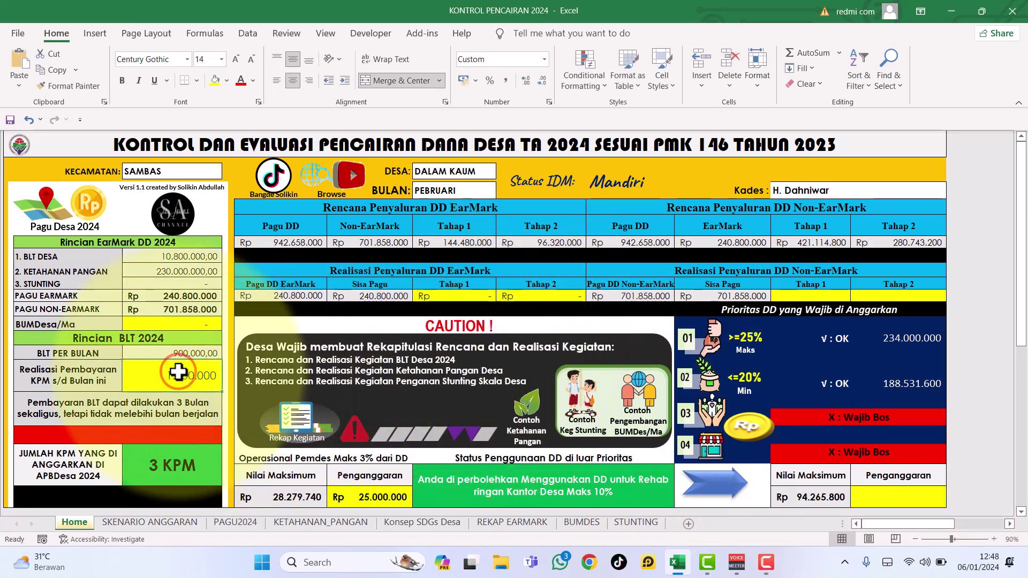
{"action": "left_click", "coordinate": [474, 192]}
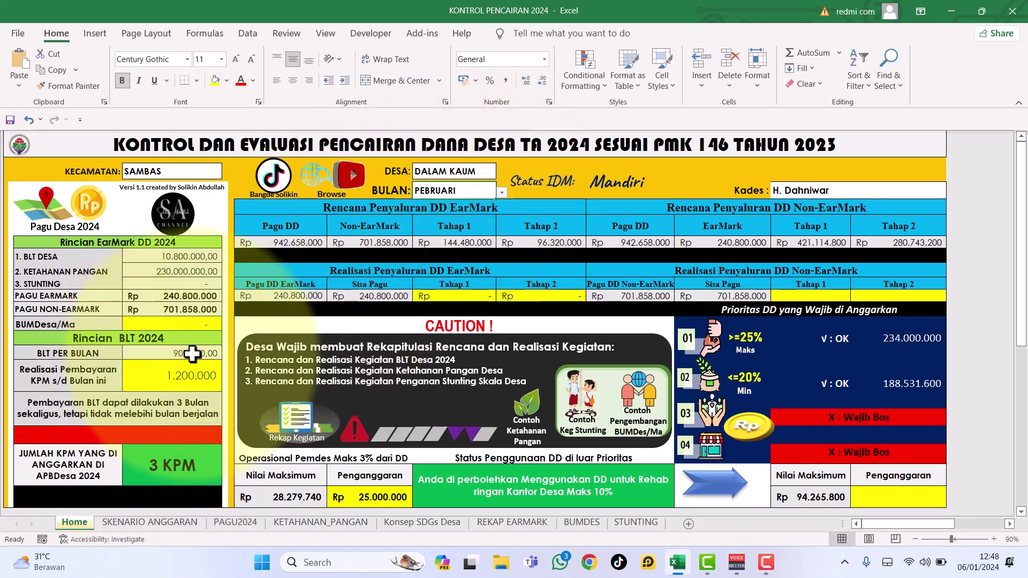
{"action": "left_click", "coordinate": [187, 373]}
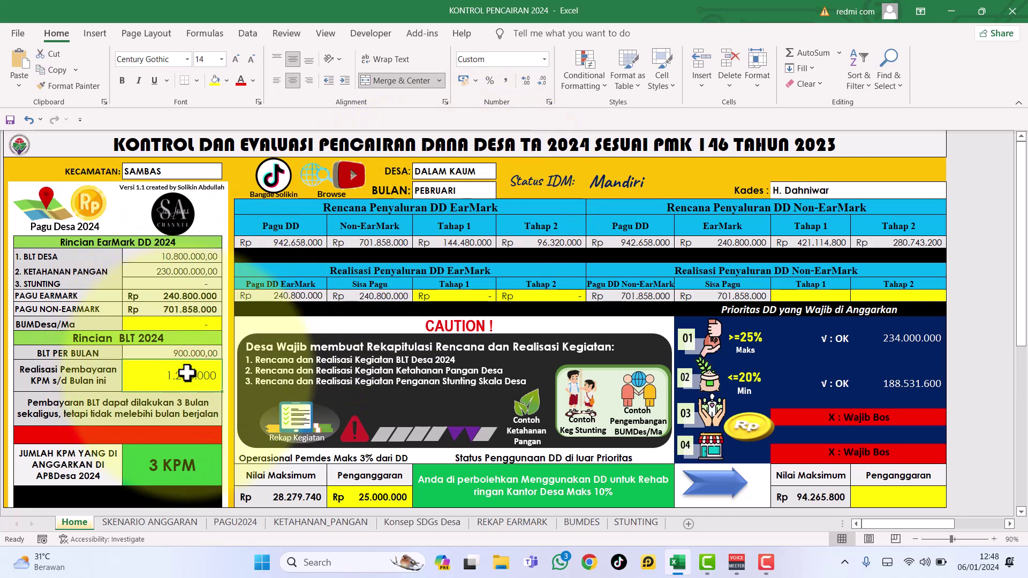
{"action": "type", "text": "27000"}
{"action": "key", "text": "Return"}
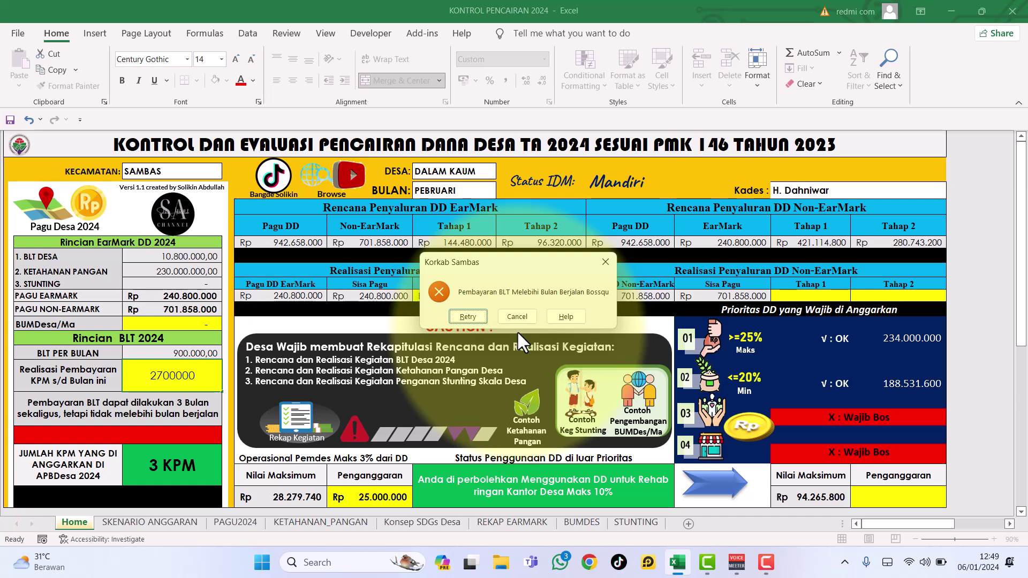
{"action": "left_click", "coordinate": [519, 316]}
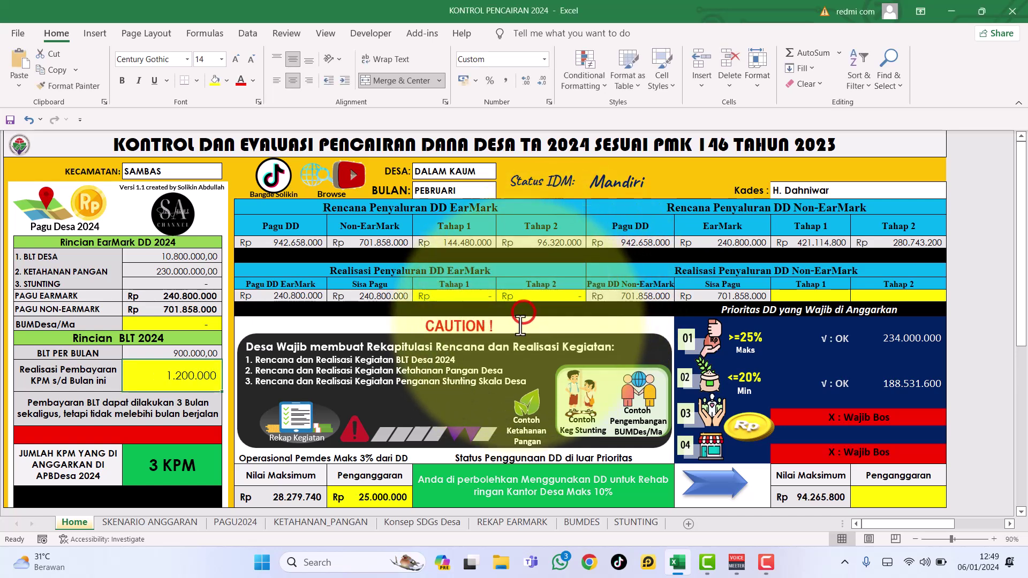